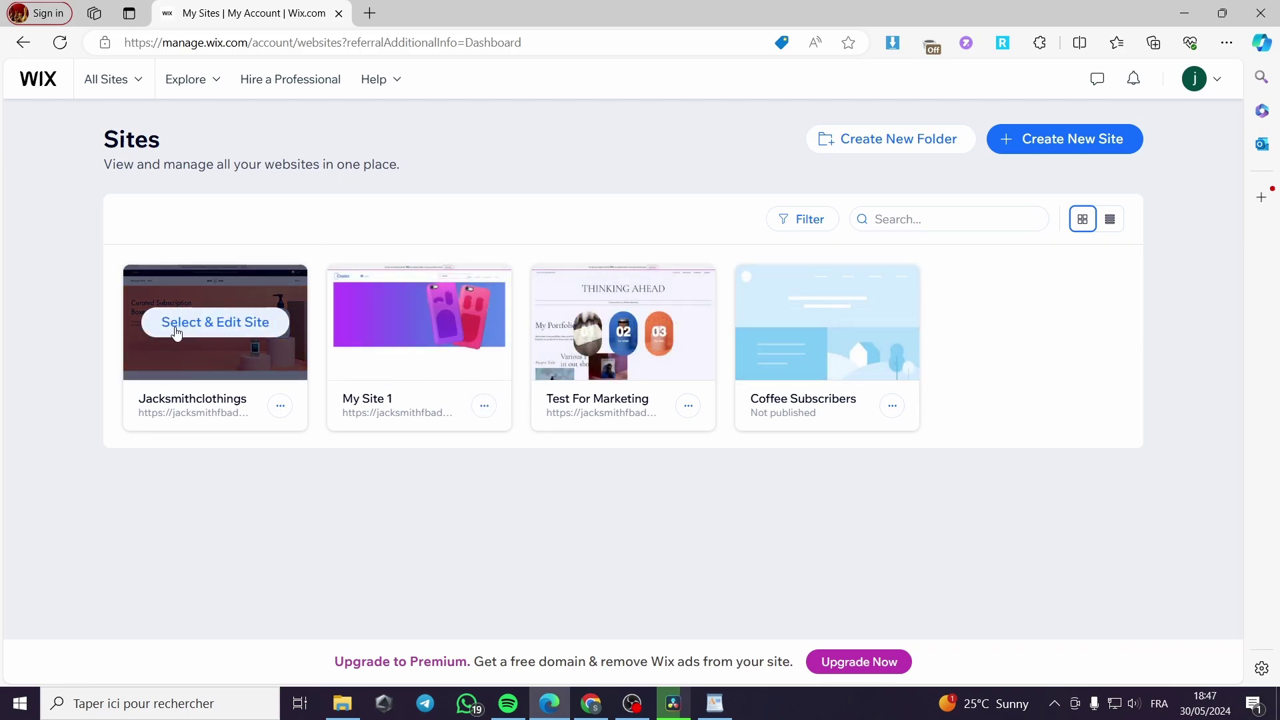
- Open the clothing store site's dashboard and go to its Automations section
click(211, 330)
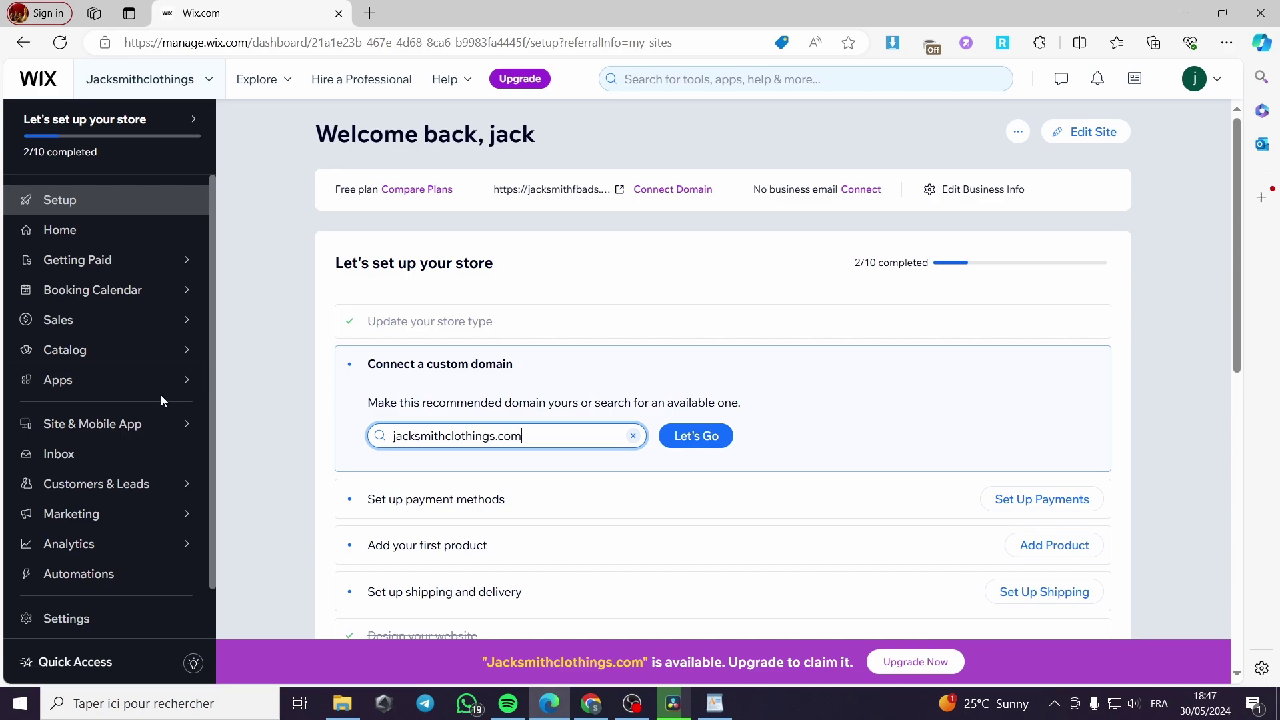
scroll(162, 400, down, 1)
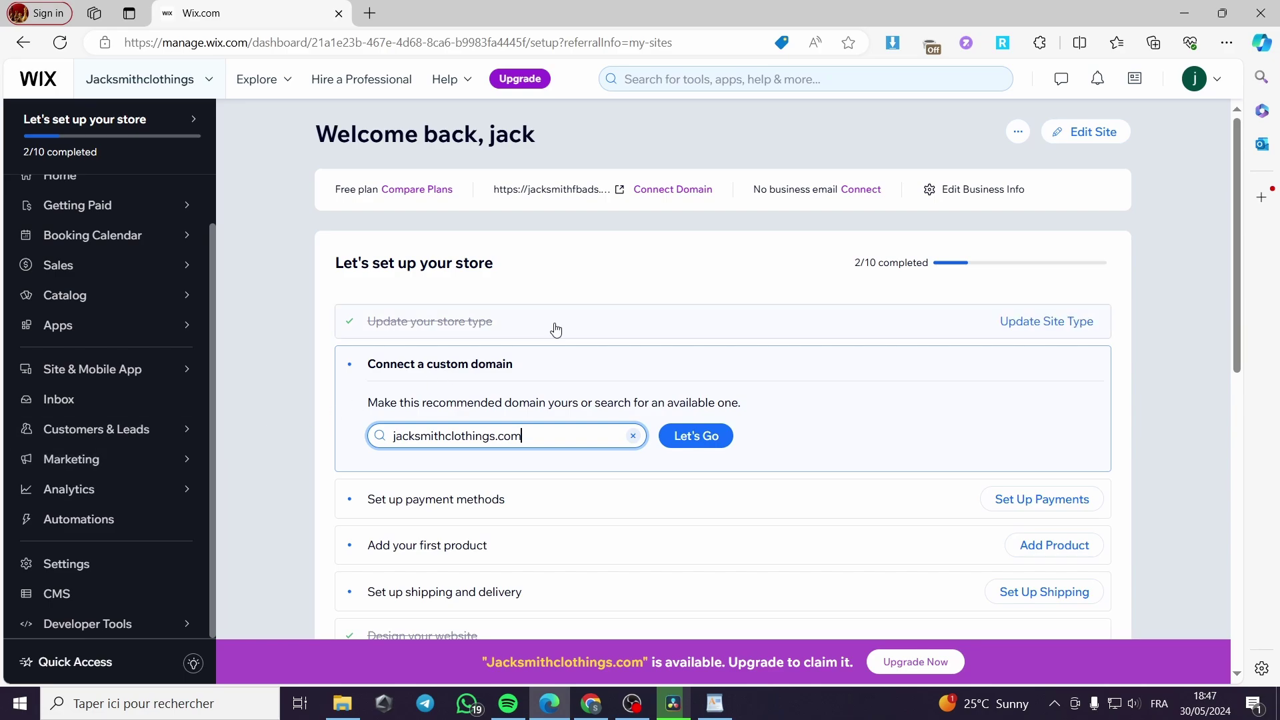
scroll(156, 229, up, 2)
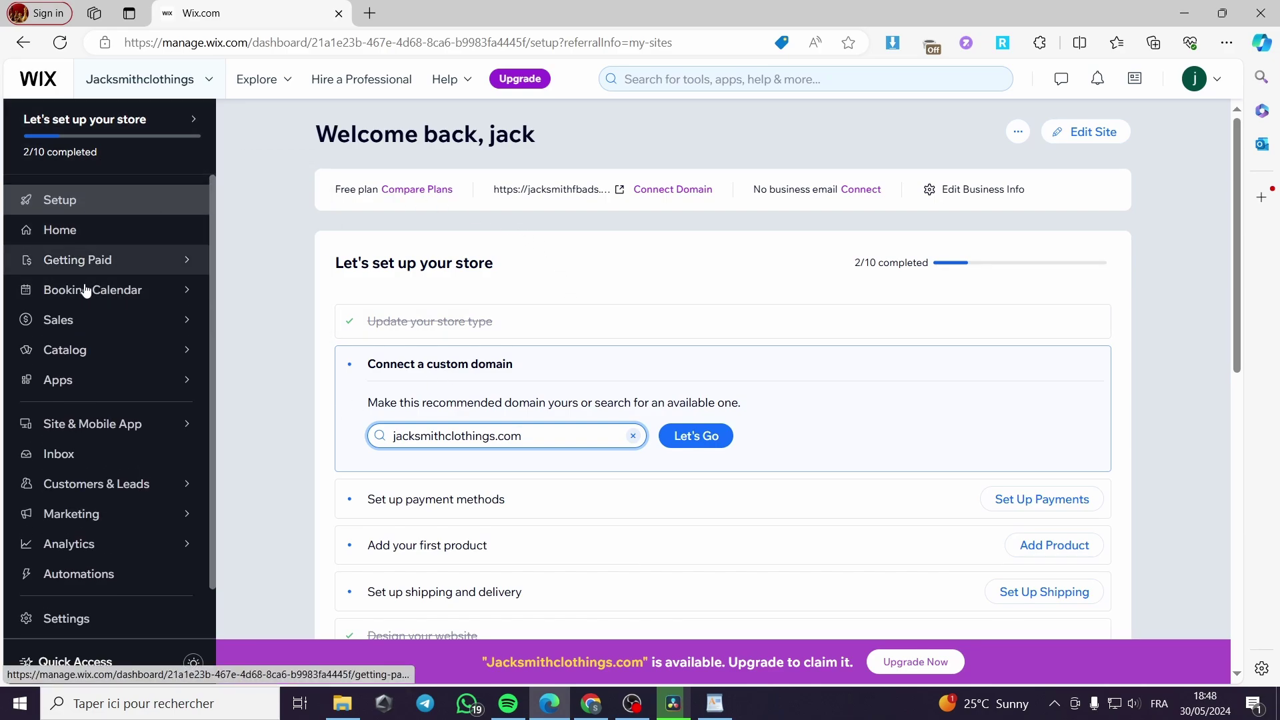
scroll(32, 393, down, 1)
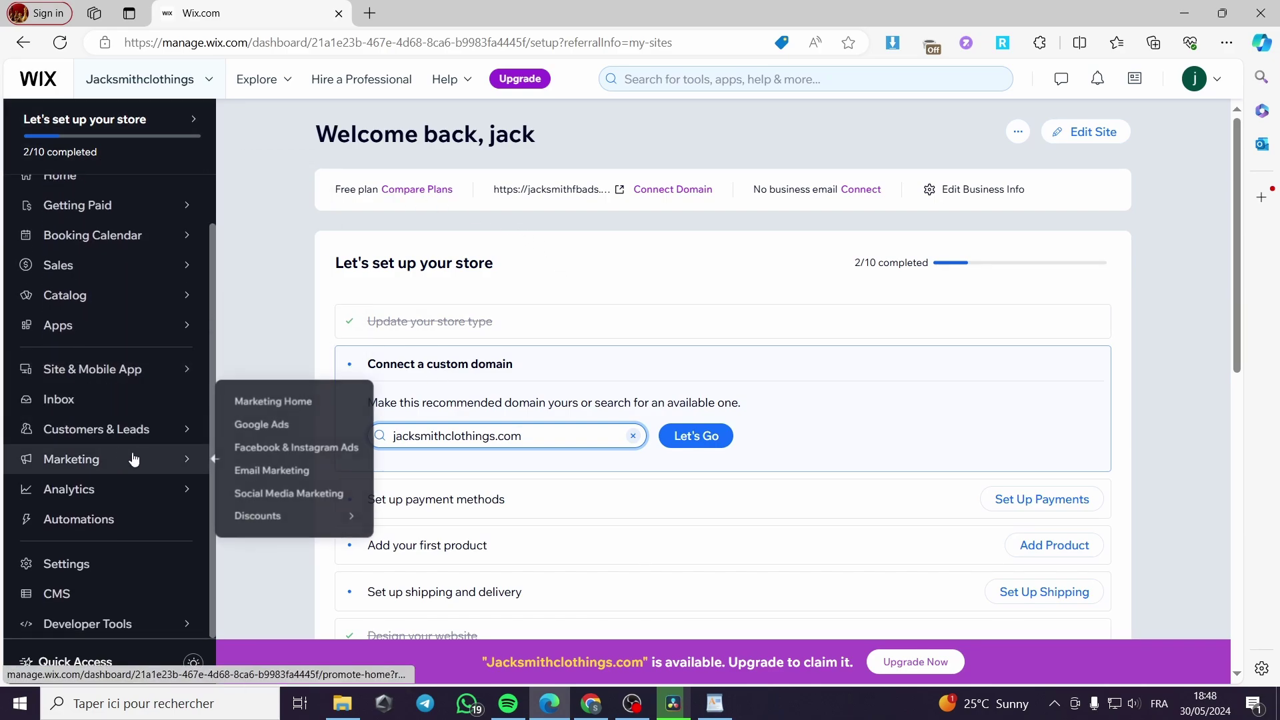
click(109, 523)
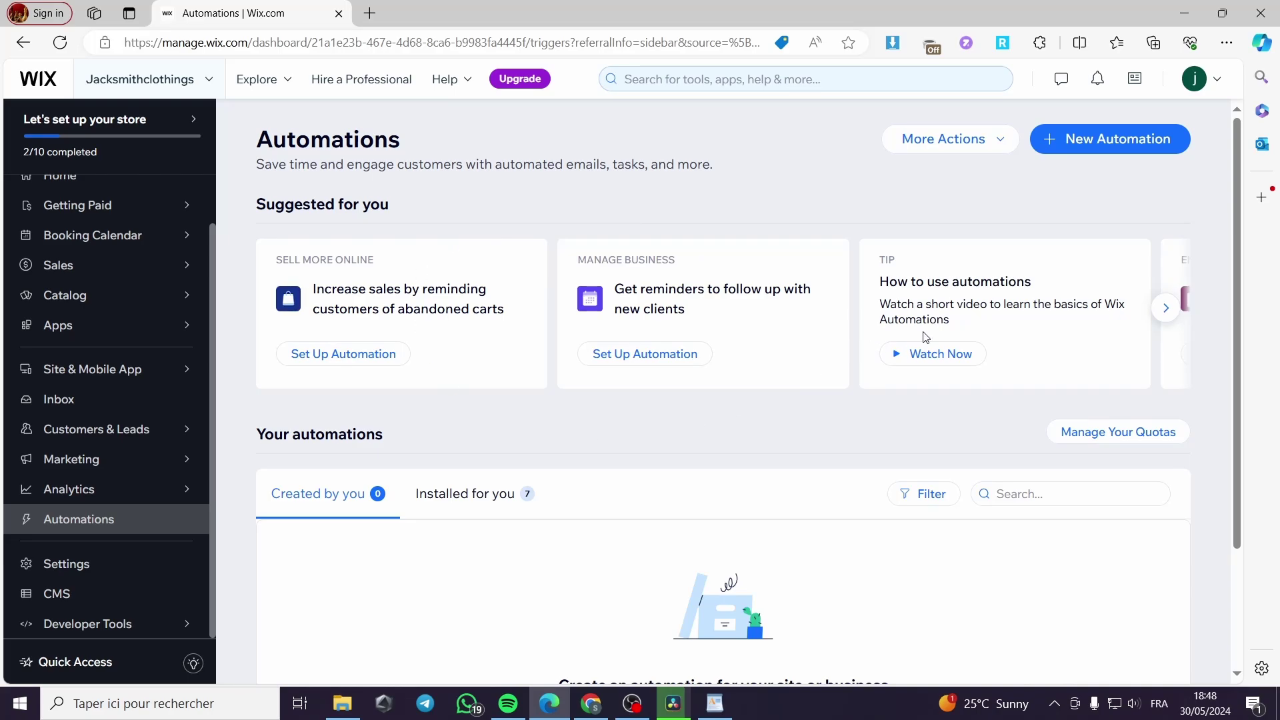
scroll(660, 357, down, 3)
scroll(733, 320, up, 3)
- Start a new automation to bring up the template suggestions
click(1050, 148)
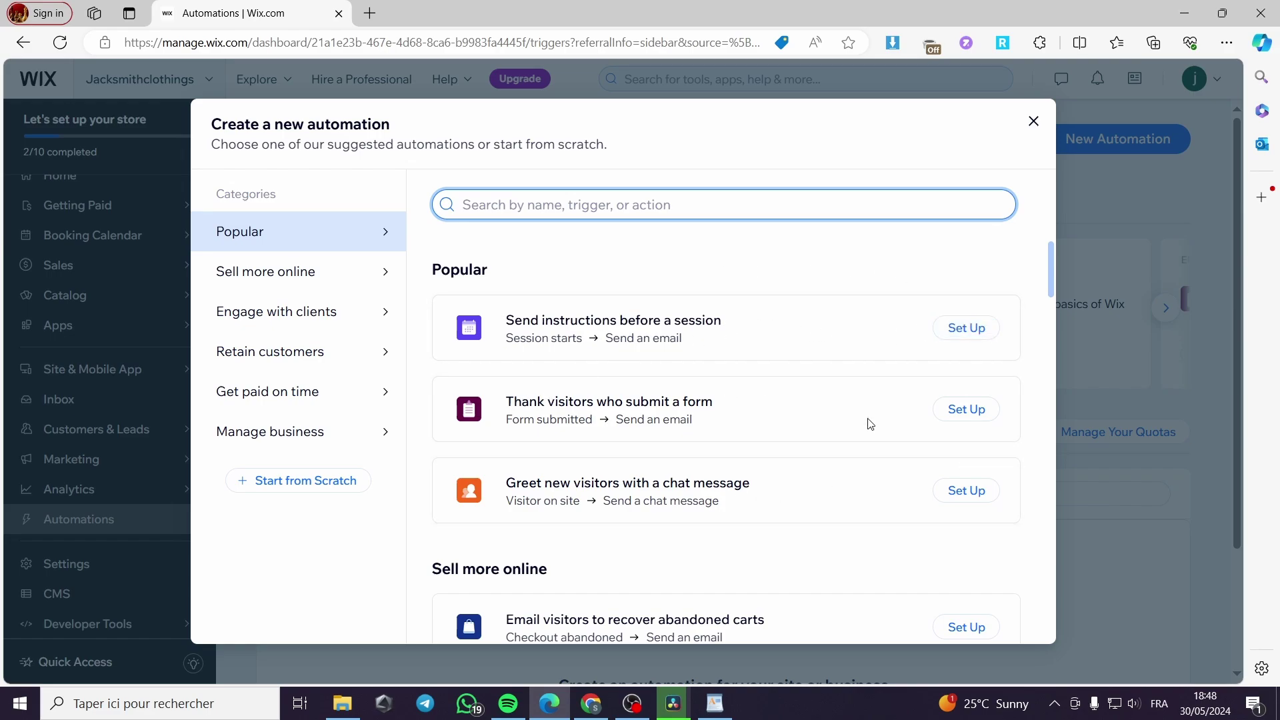
scroll(706, 491, down, 2)
scroll(706, 470, up, 2)
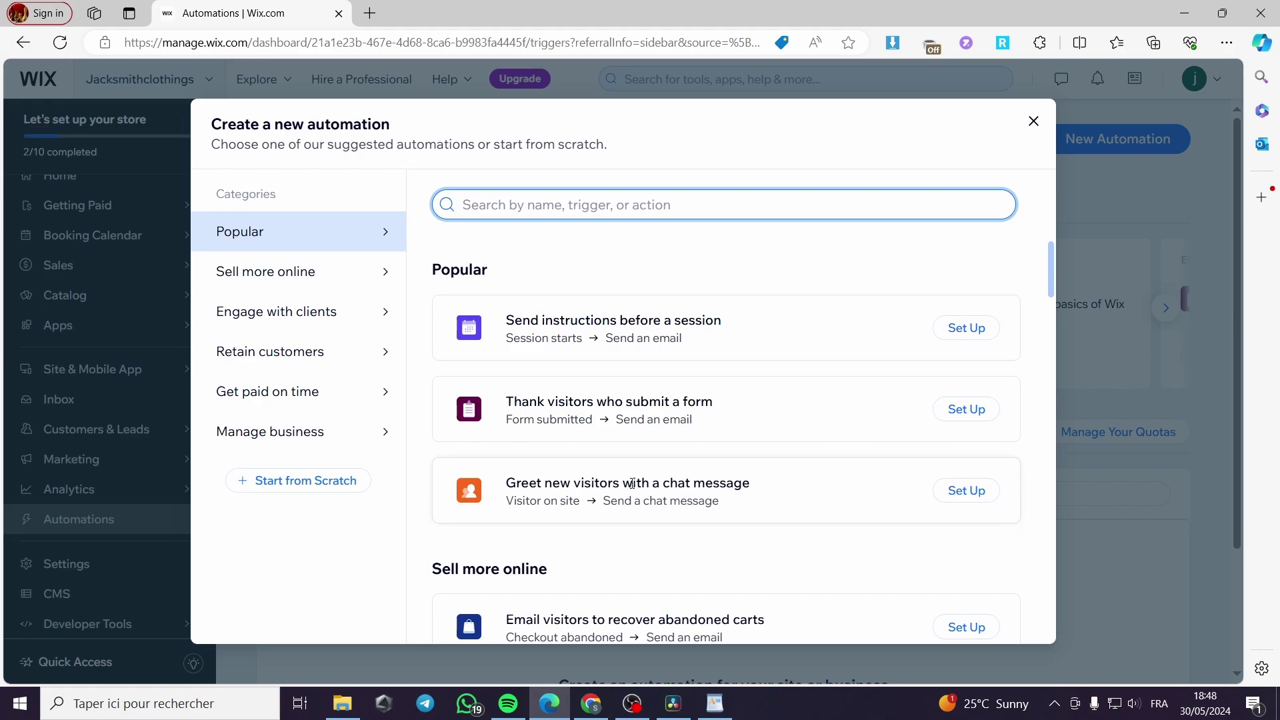
- Browse the Engage with clients, Retain customers, Get paid on time and Manage business templates
click(314, 313)
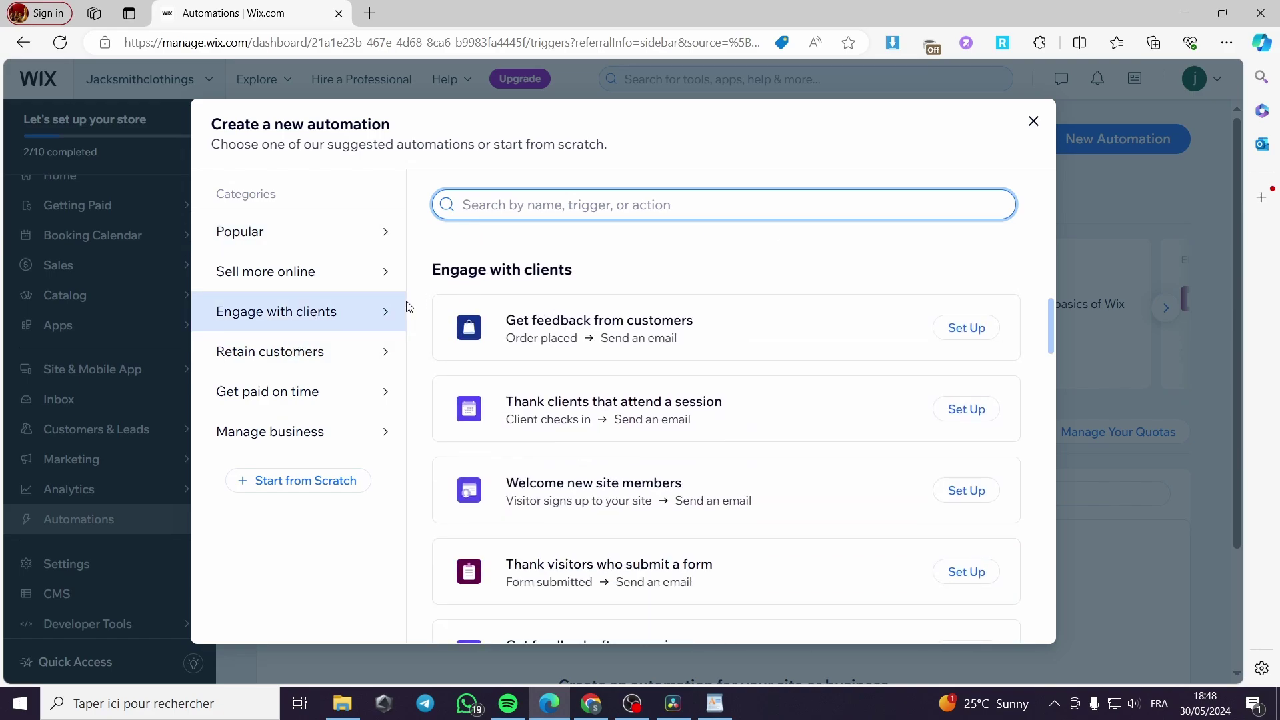
click(297, 359)
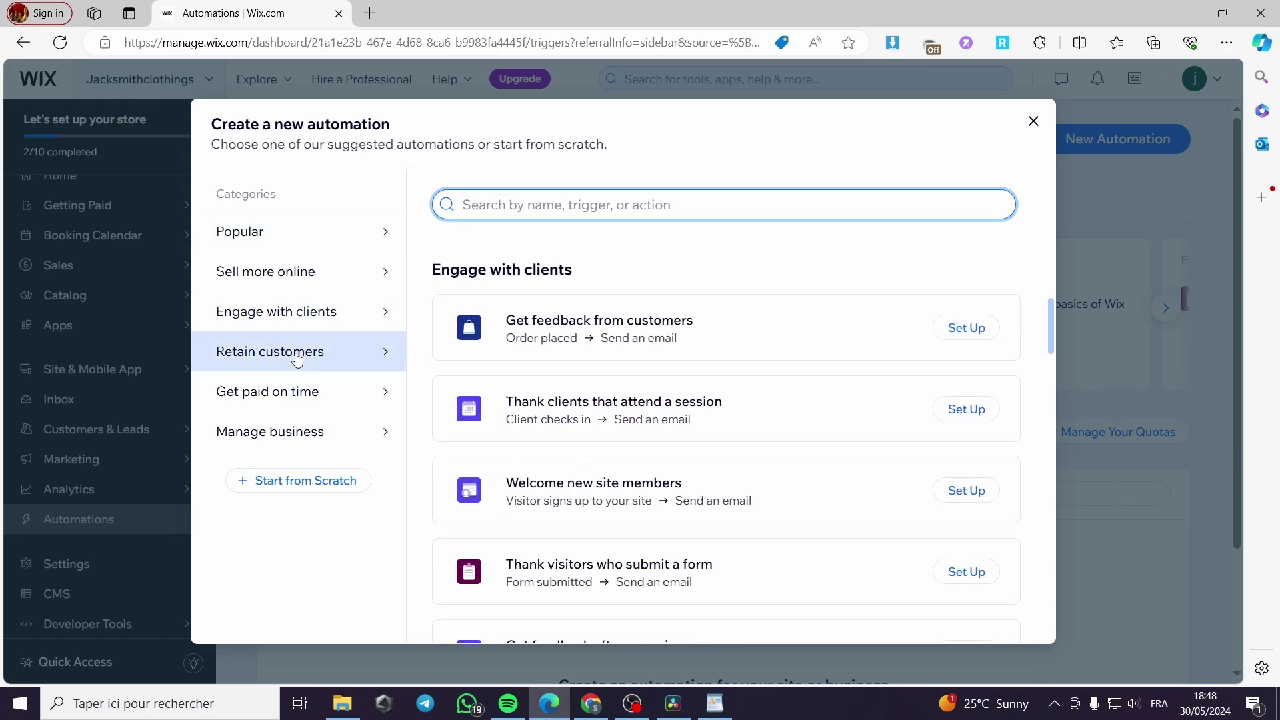
click(284, 404)
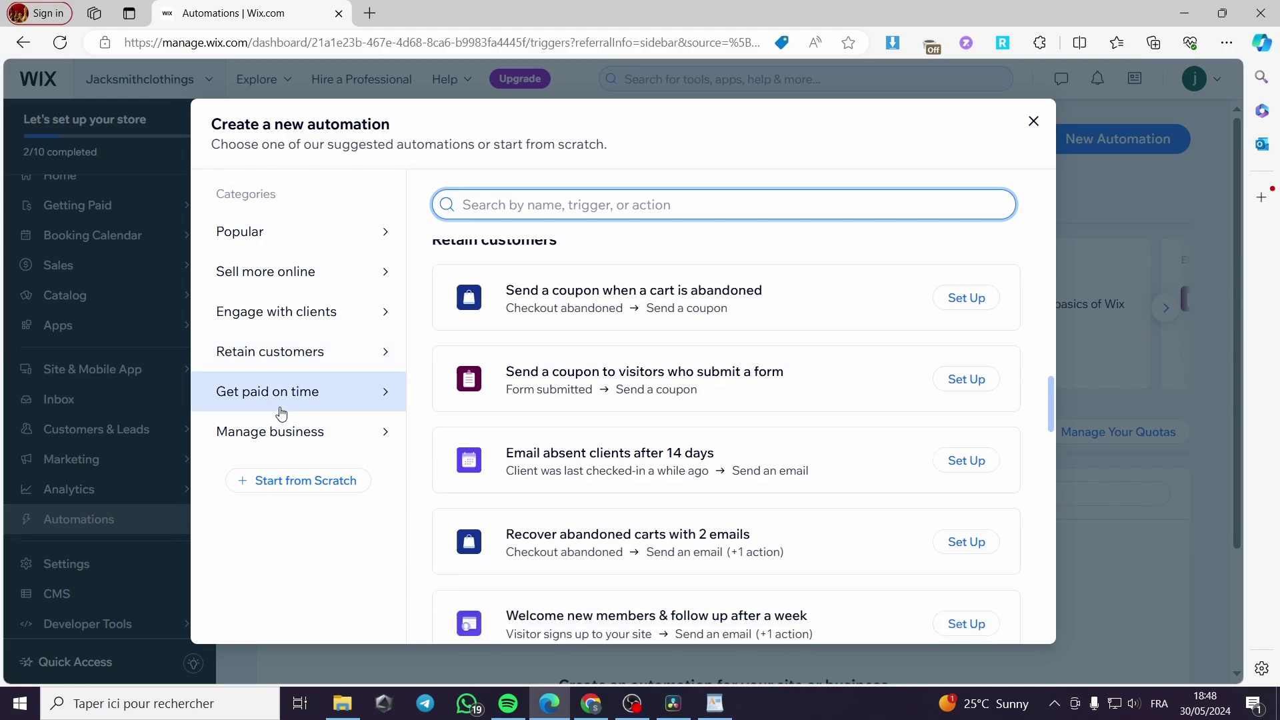
click(271, 435)
scroll(448, 511, up, 10)
scroll(515, 446, up, 10)
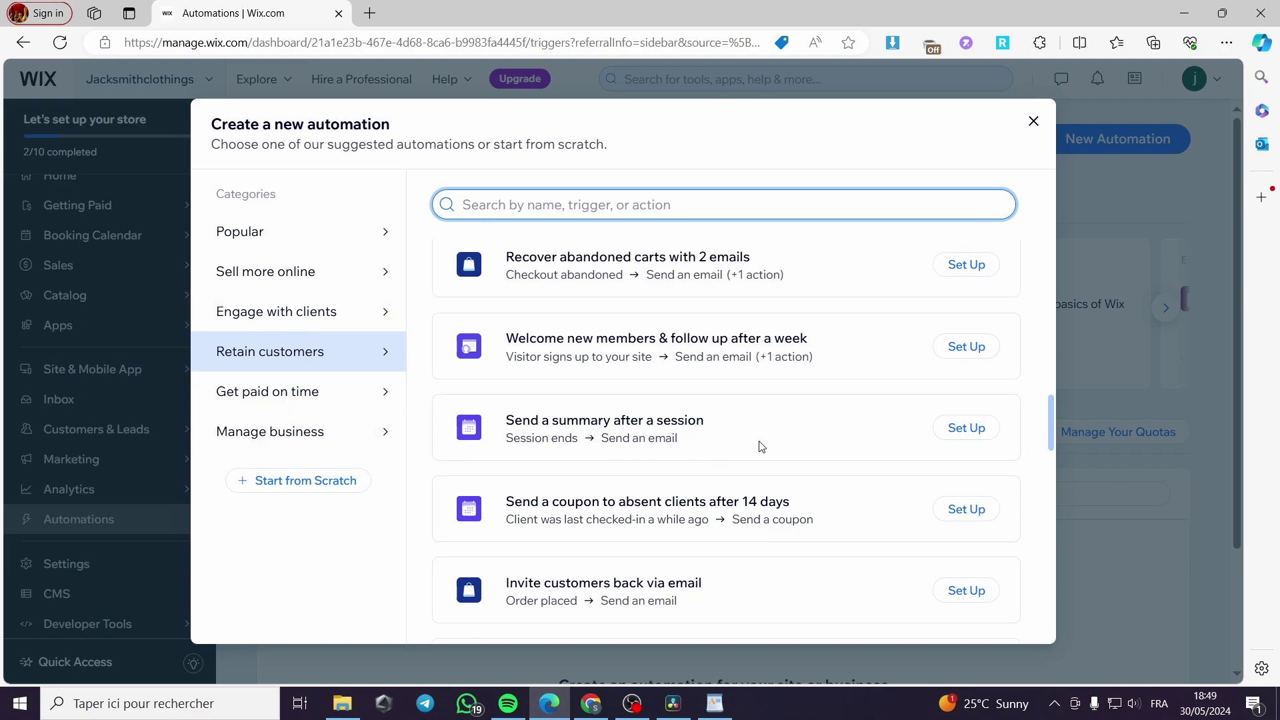
- Start a blank automation triggered by Tasks' Task overdue
click(273, 491)
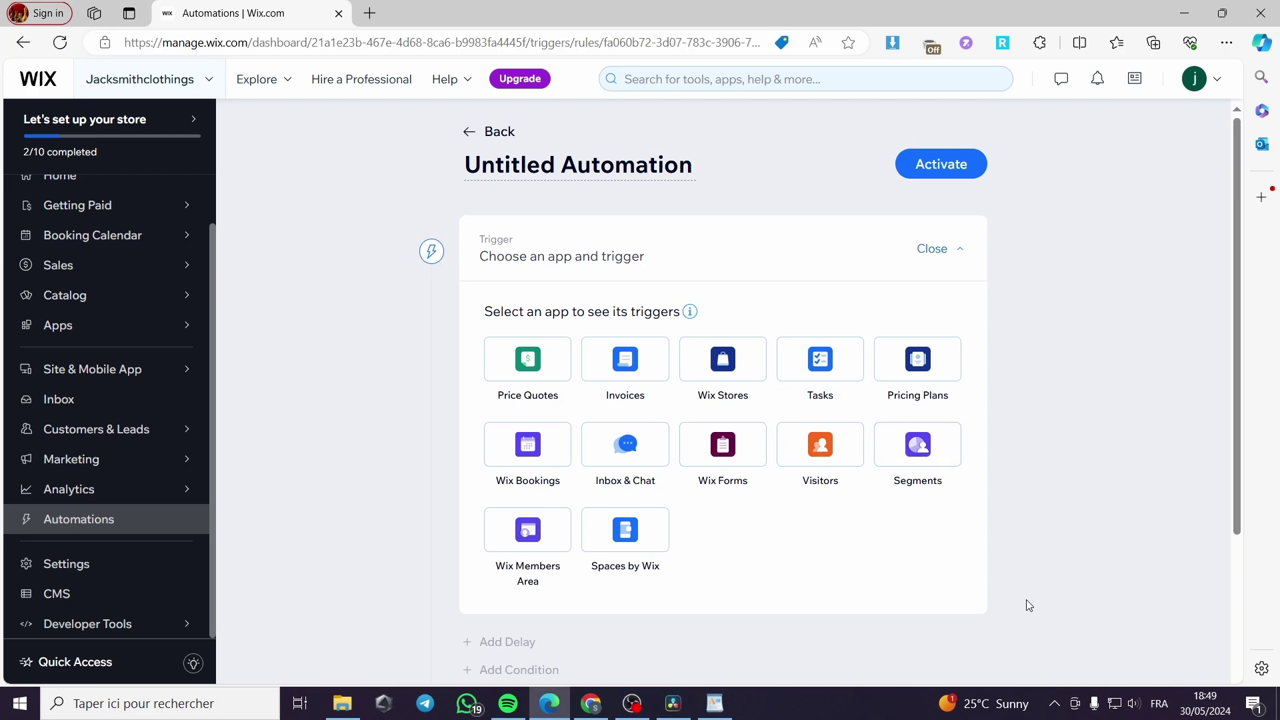
click(826, 360)
scroll(846, 288, down, 5)
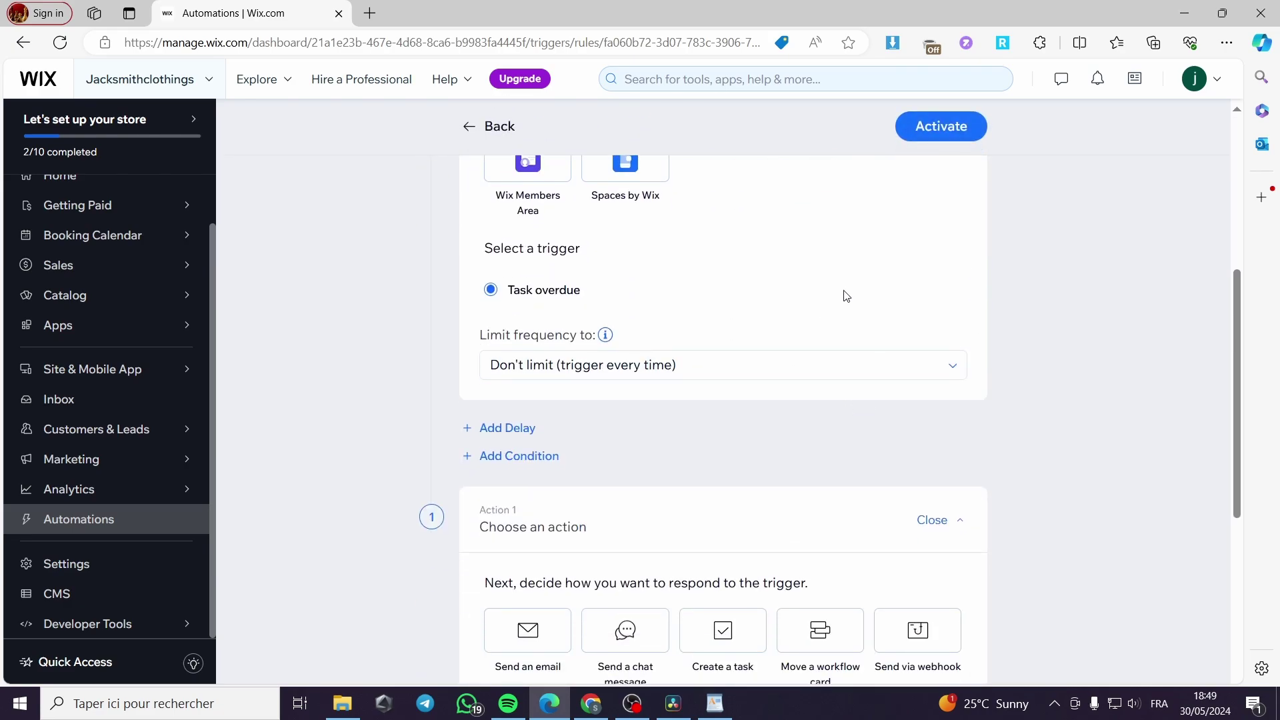
scroll(820, 374, up, 3)
scroll(808, 266, up, 2)
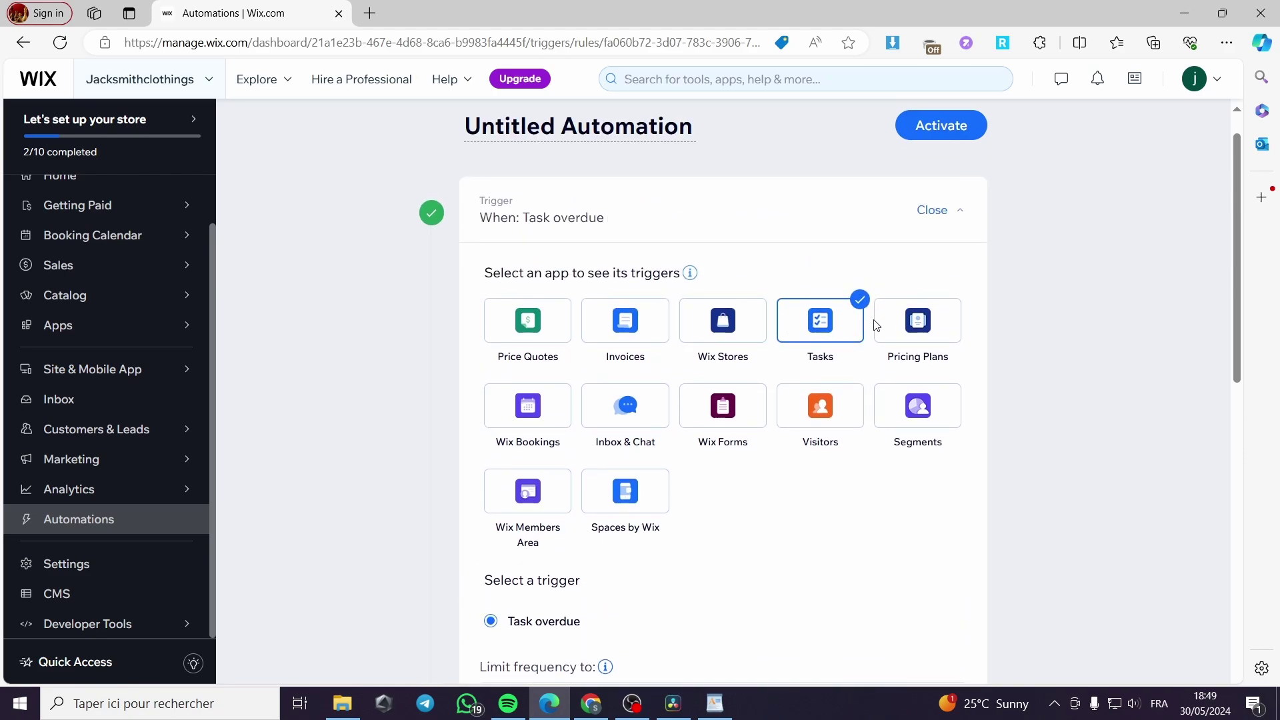
scroll(1074, 427, down, 3)
scroll(1074, 427, up, 3)
scroll(1067, 433, down, 1)
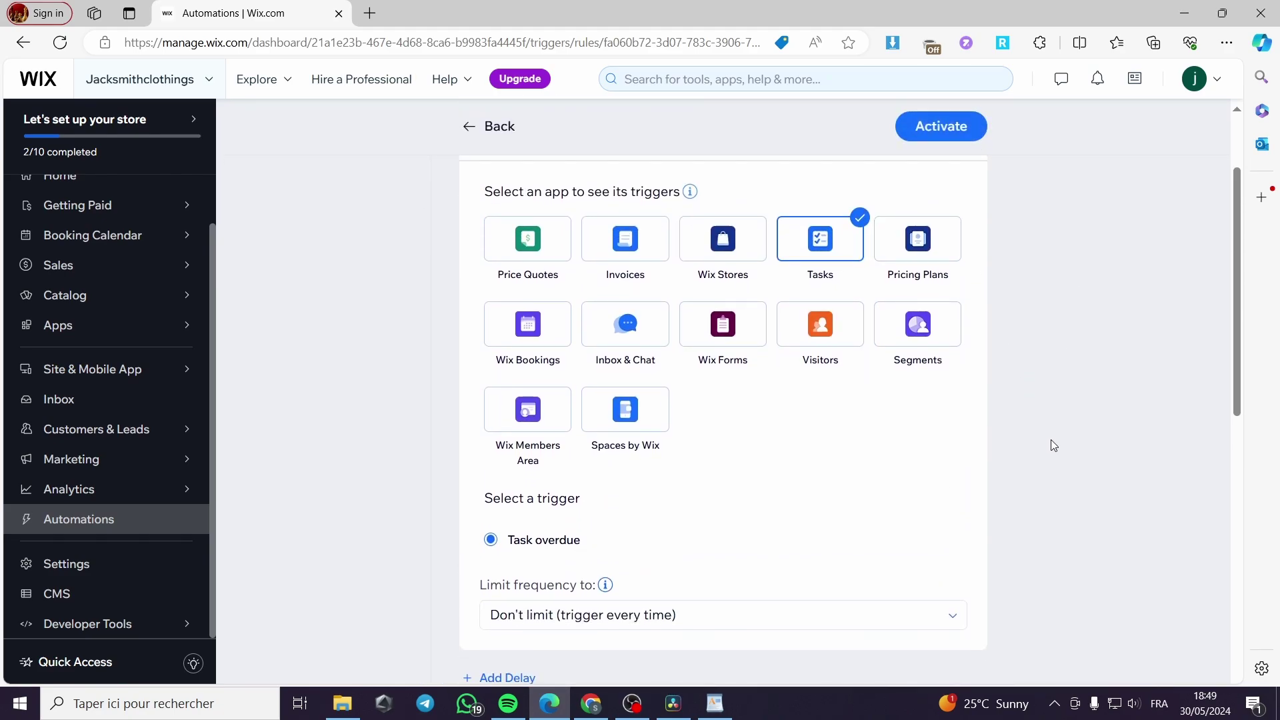
scroll(667, 513, down, 1)
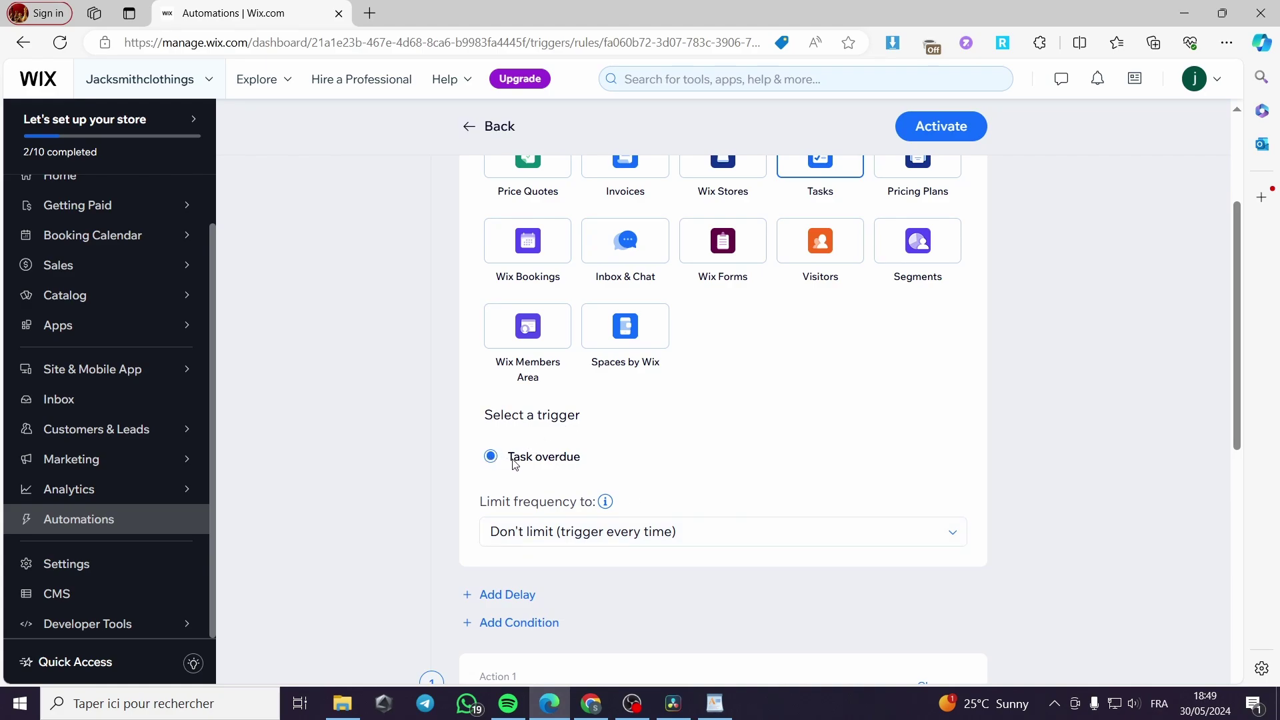
scroll(848, 455, down, 1)
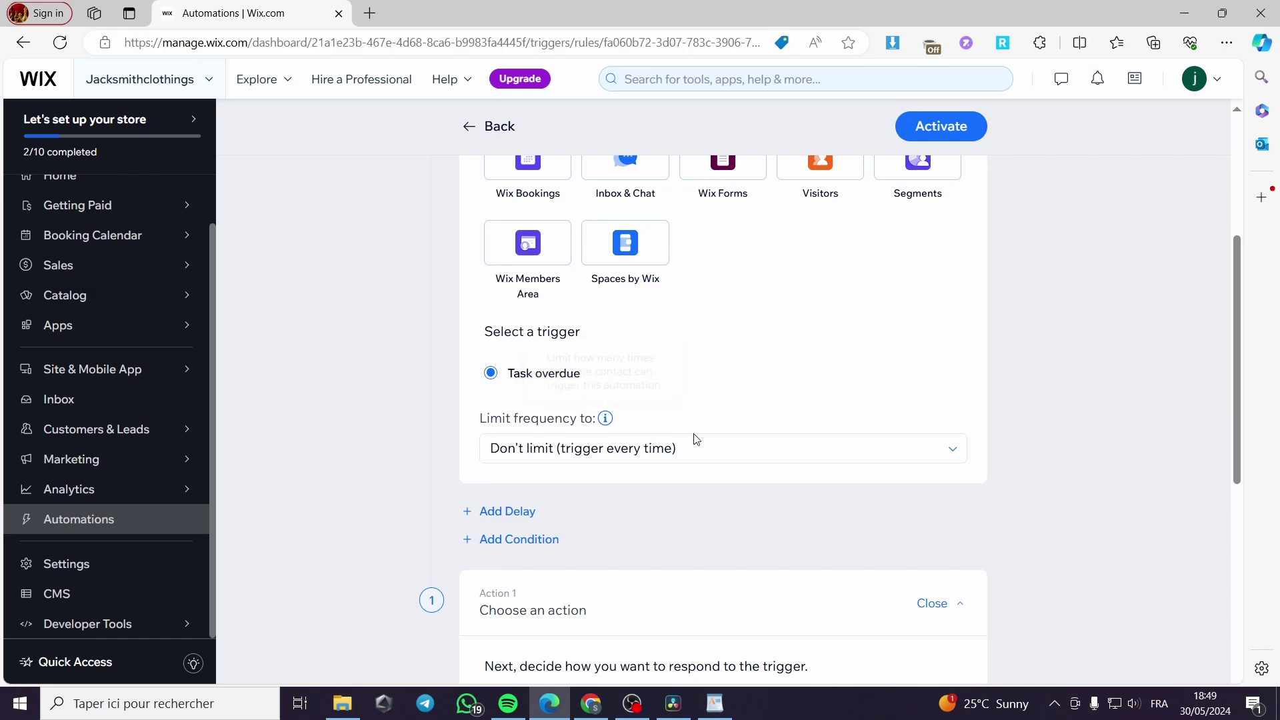
- Limit the trigger frequency to once per contact
click(769, 449)
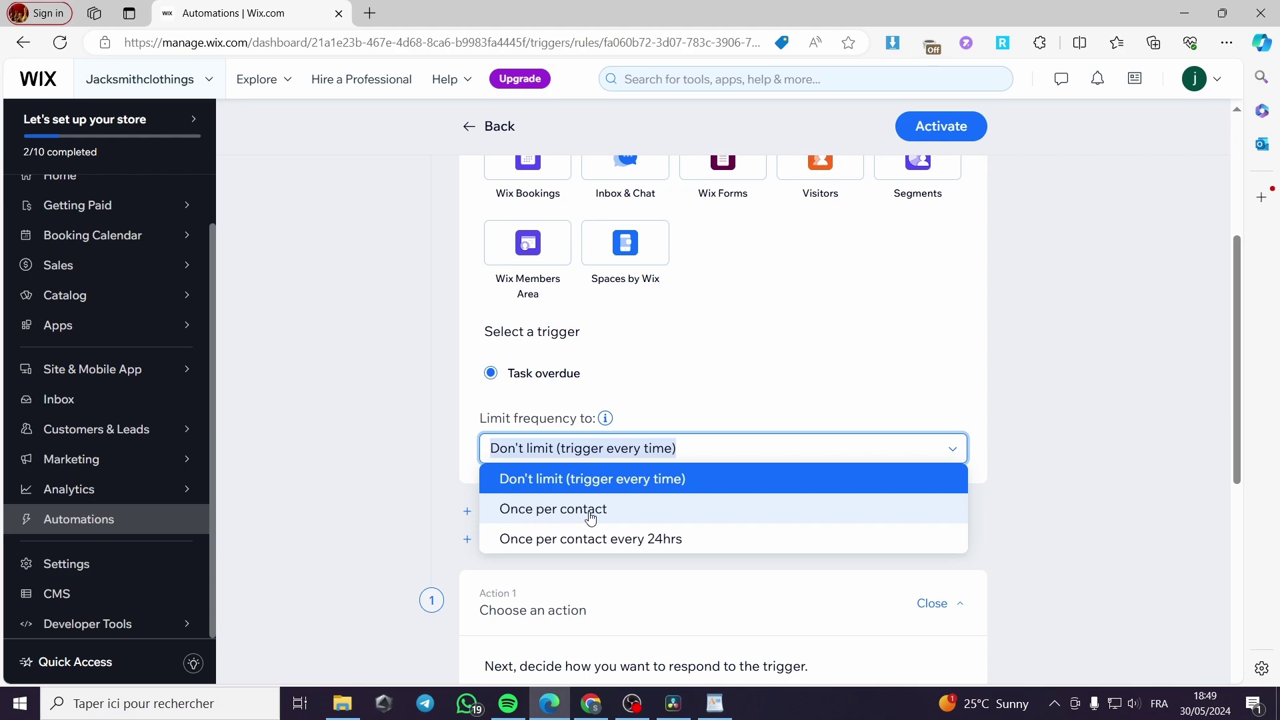
click(539, 520)
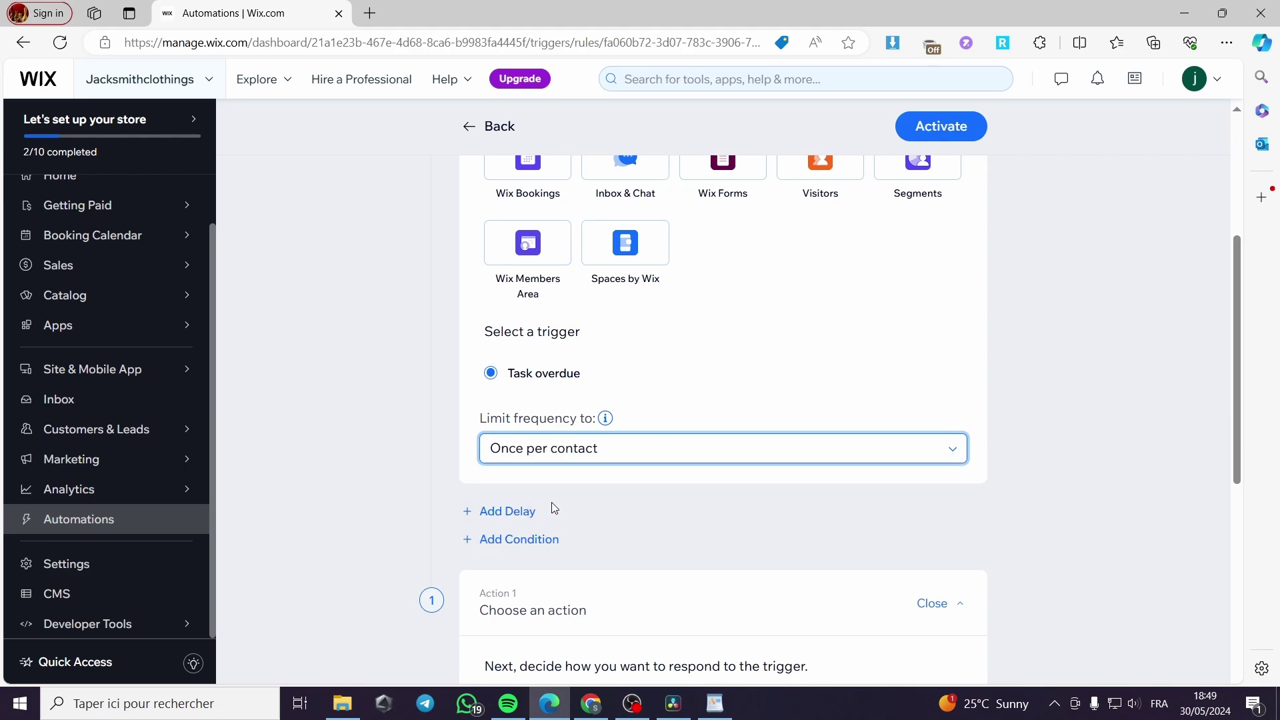
scroll(513, 456, down, 1)
- Add a 5-minute delay after the trigger, then add an empty condition step
click(514, 430)
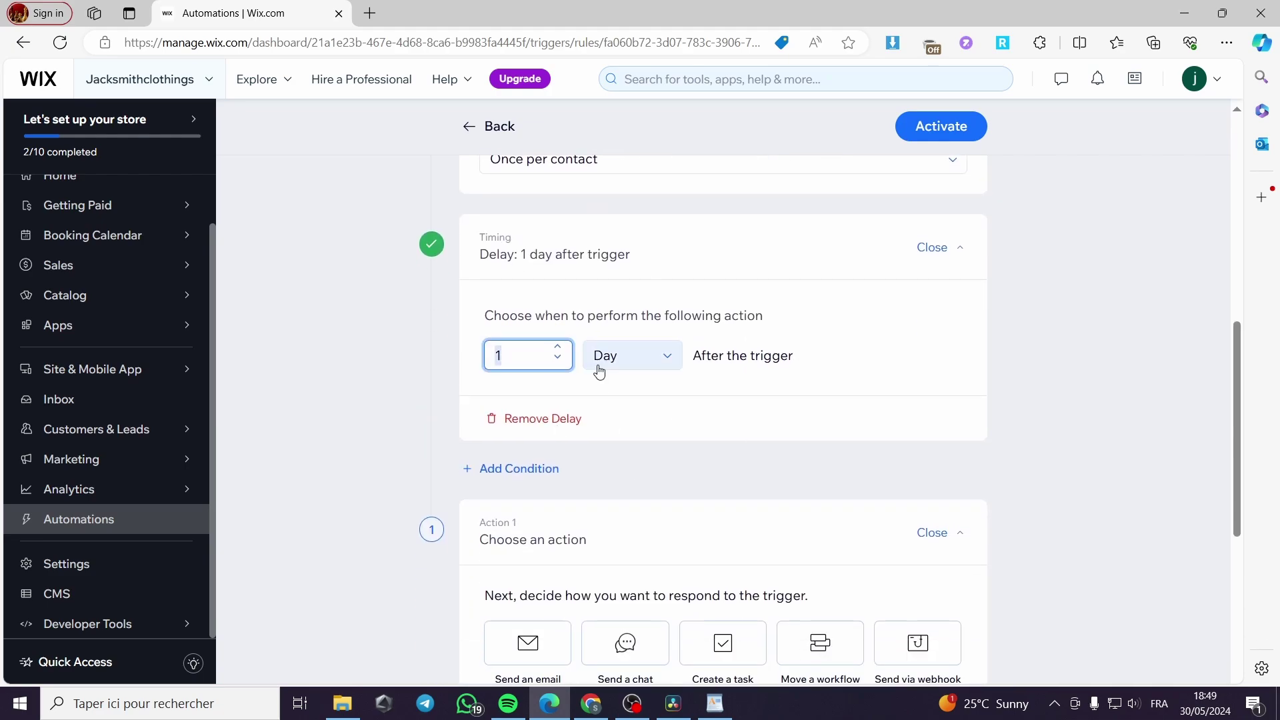
click(632, 364)
click(627, 446)
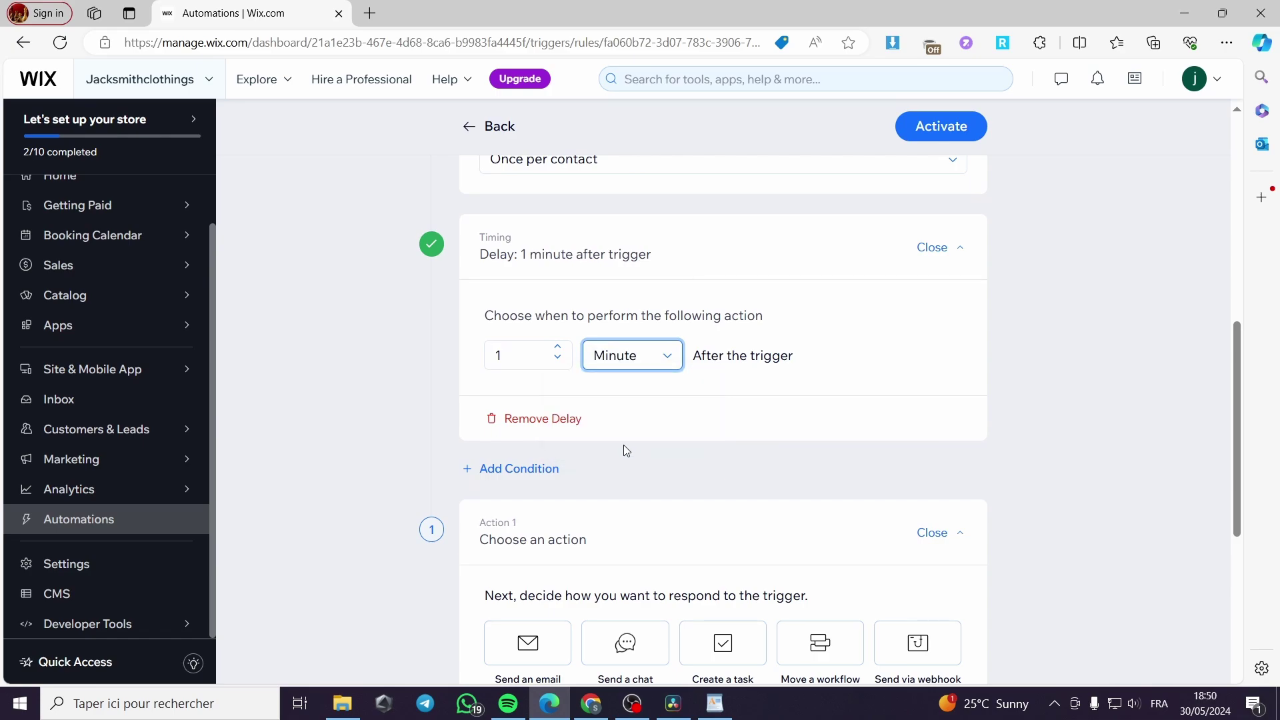
double_click(540, 355)
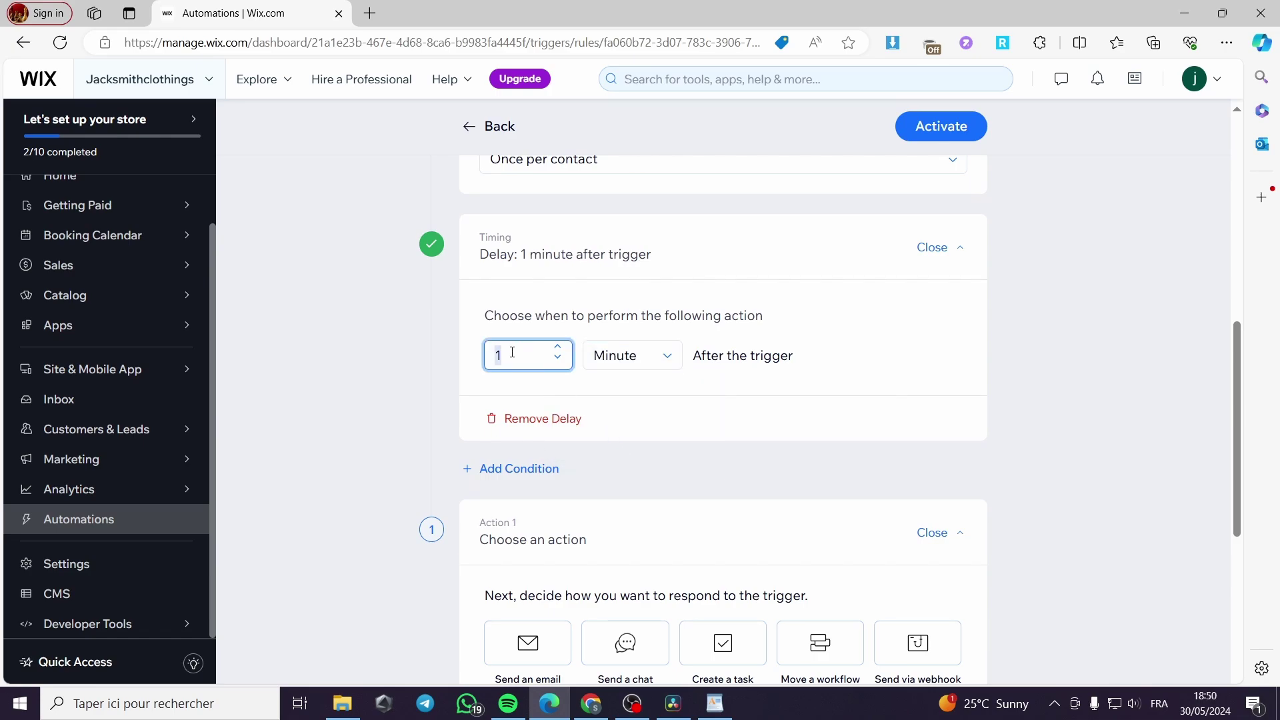
text(5)
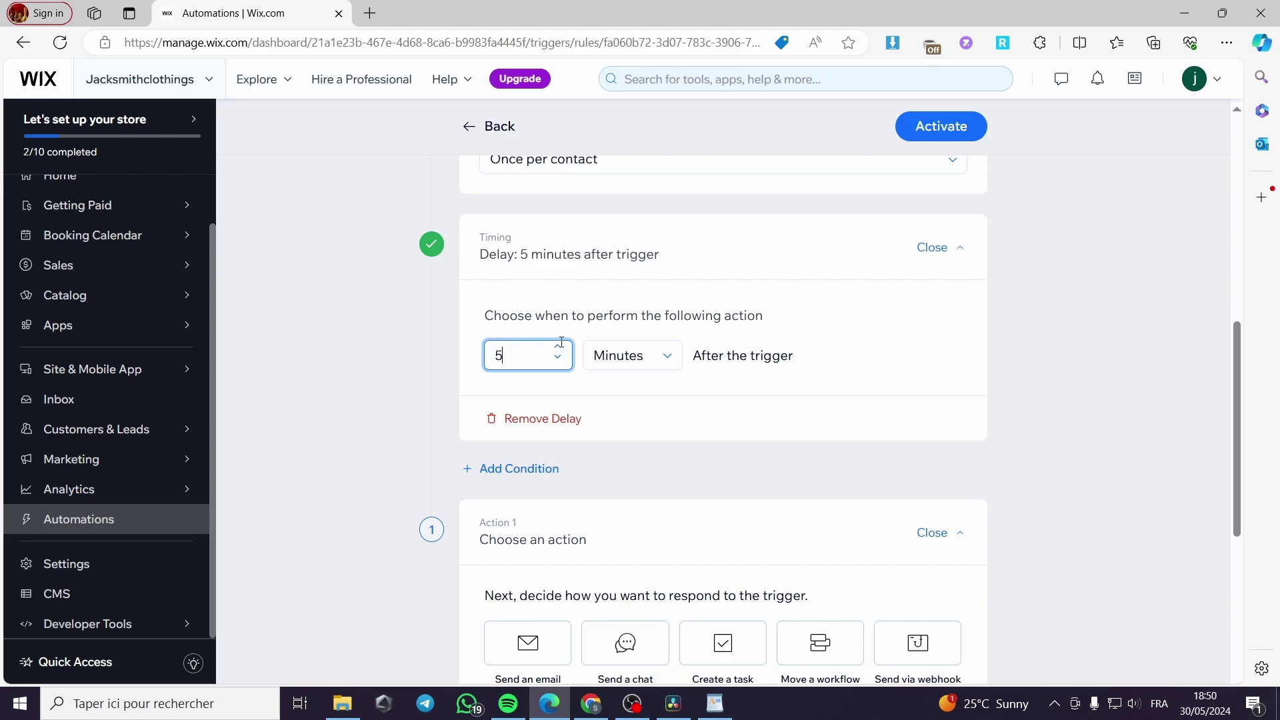
click(793, 377)
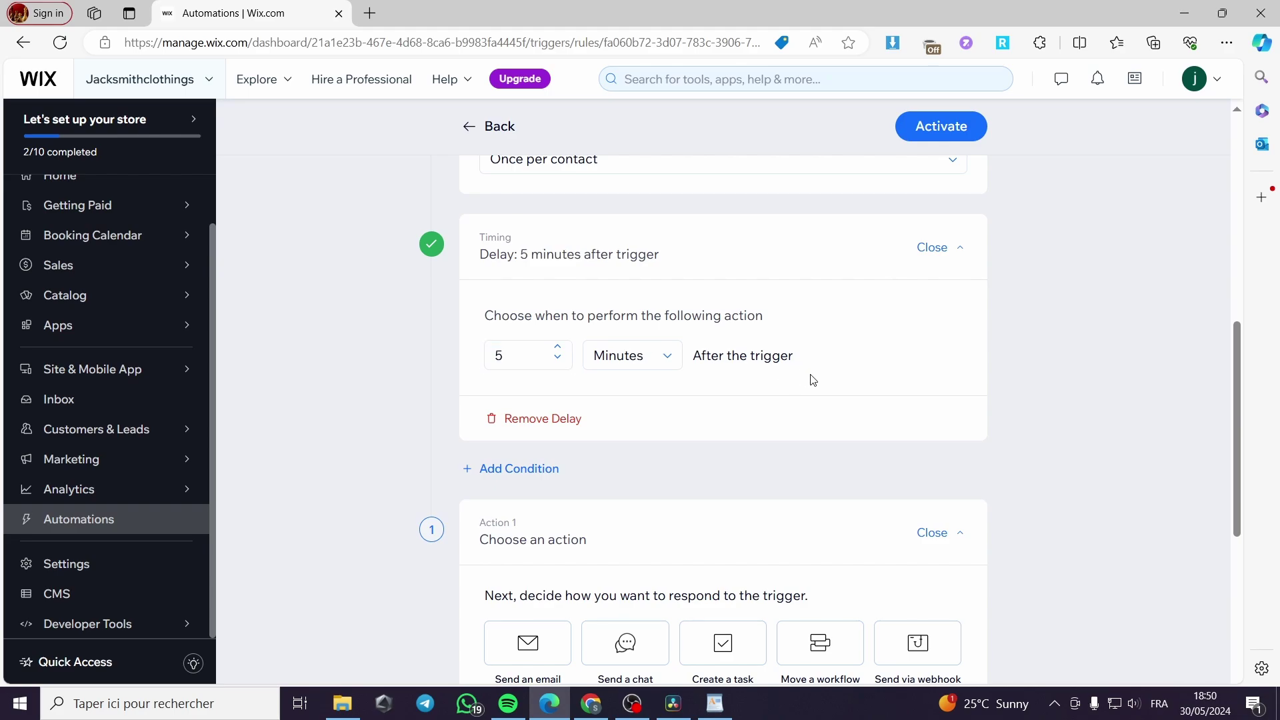
click(533, 478)
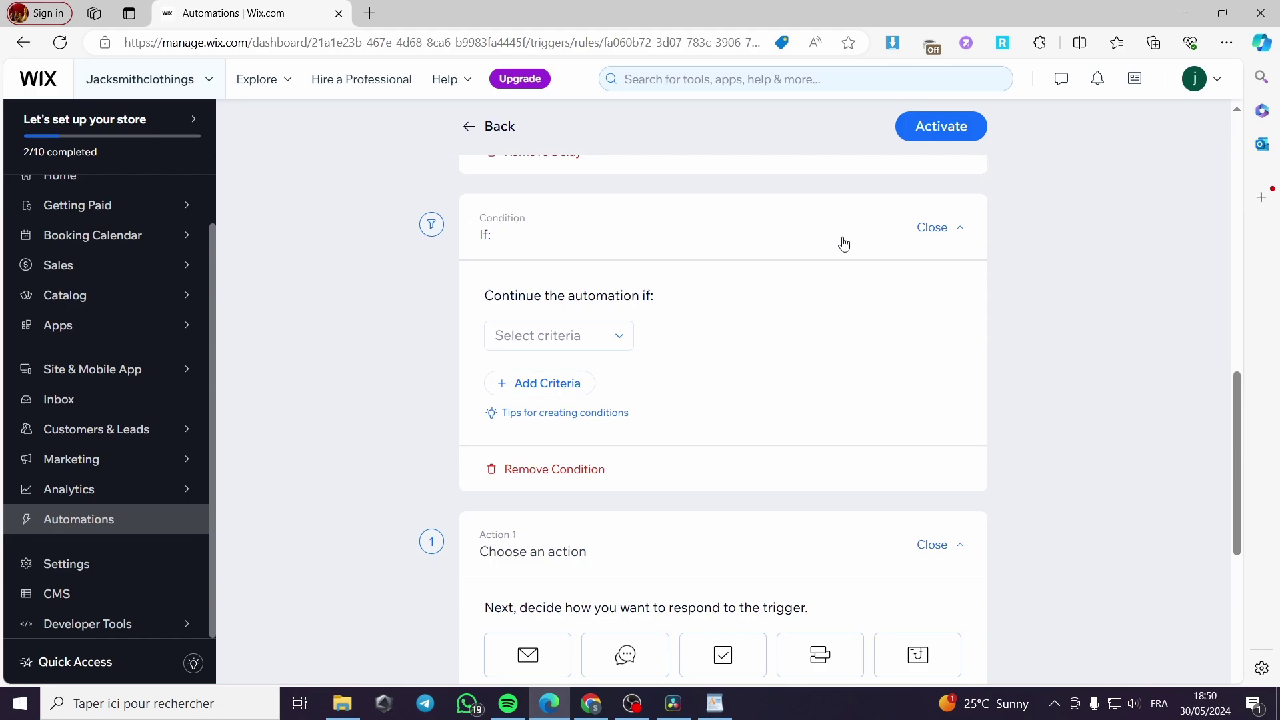
- Base the condition's criterion on Contact email
click(588, 252)
click(588, 253)
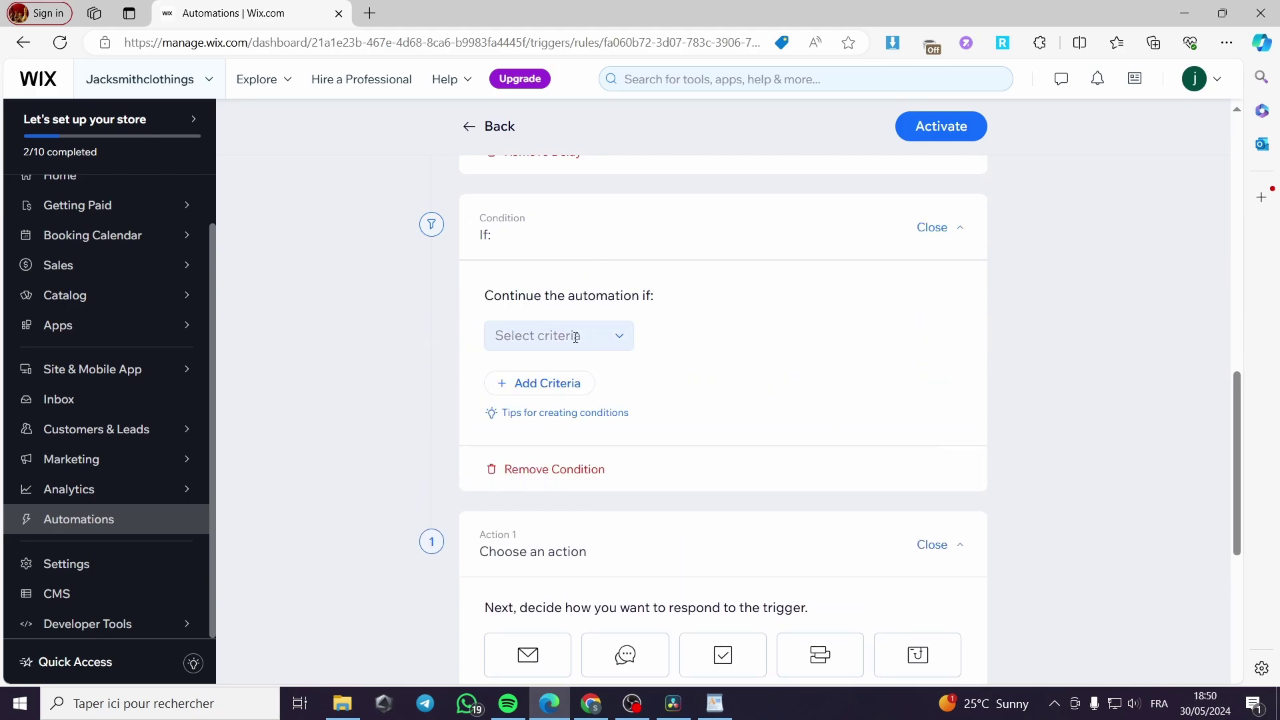
click(621, 349)
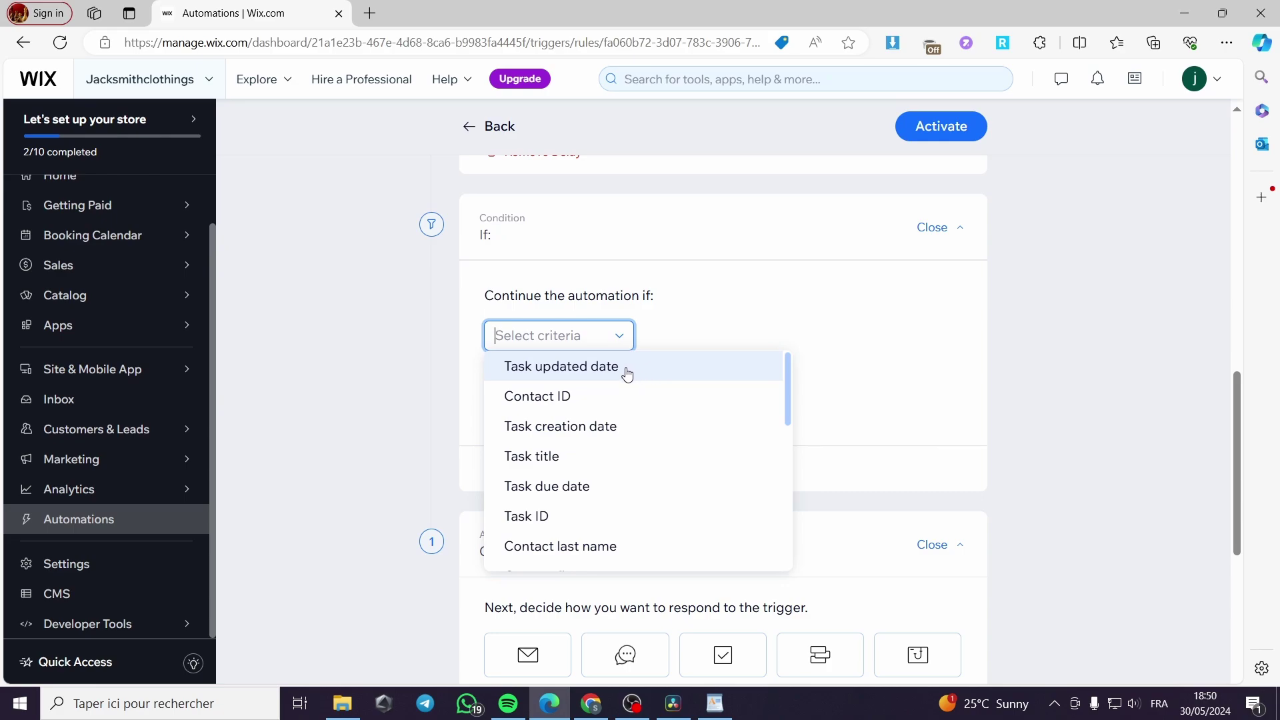
scroll(650, 396, down, 2)
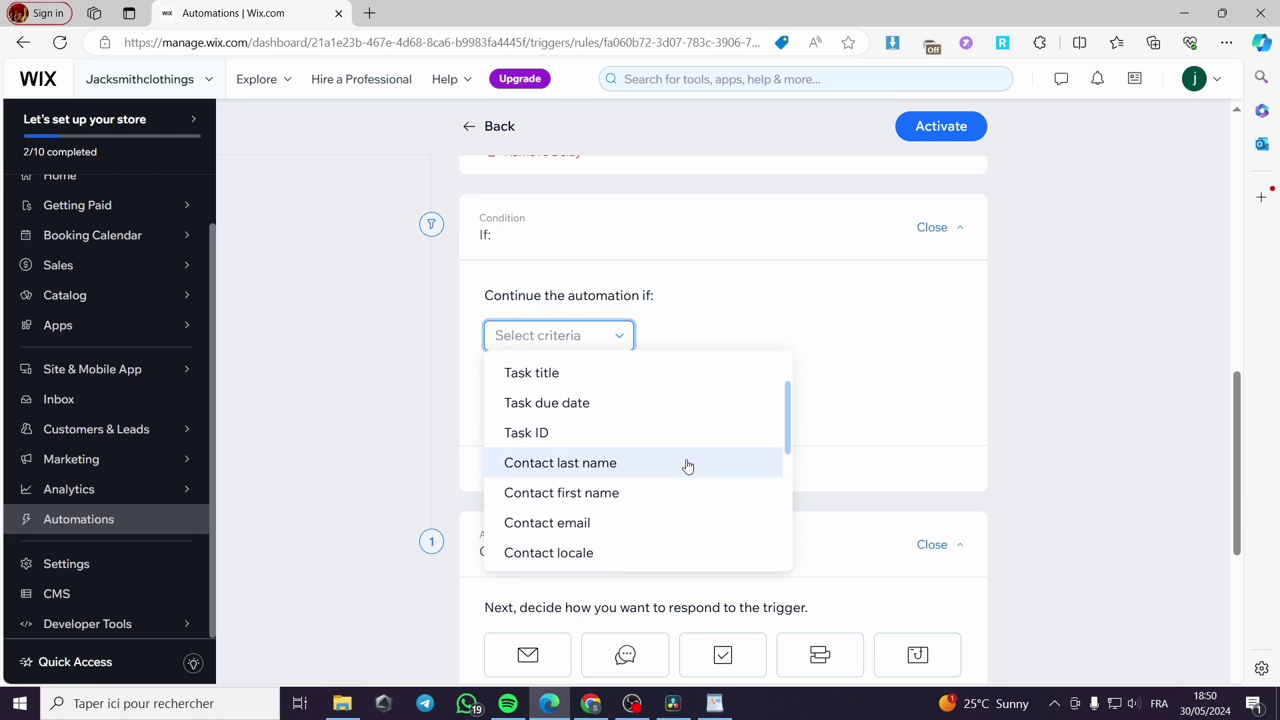
scroll(687, 465, down, 1)
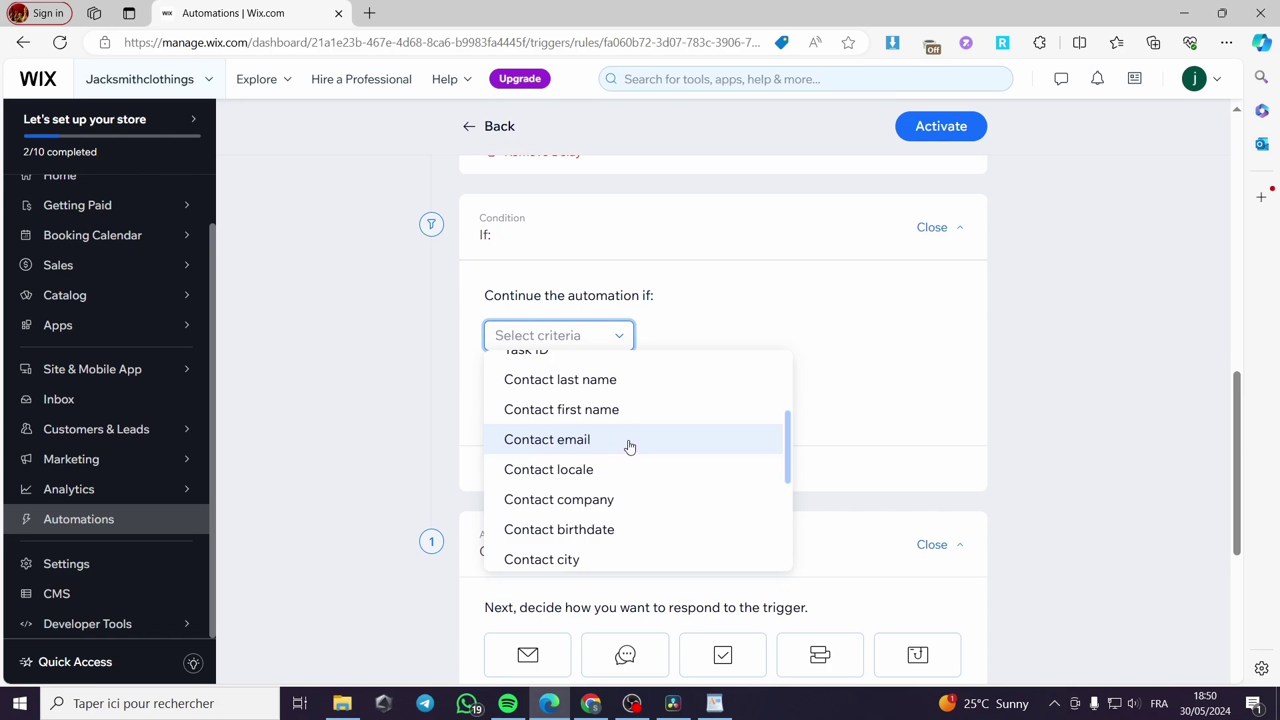
scroll(630, 447, down, 4)
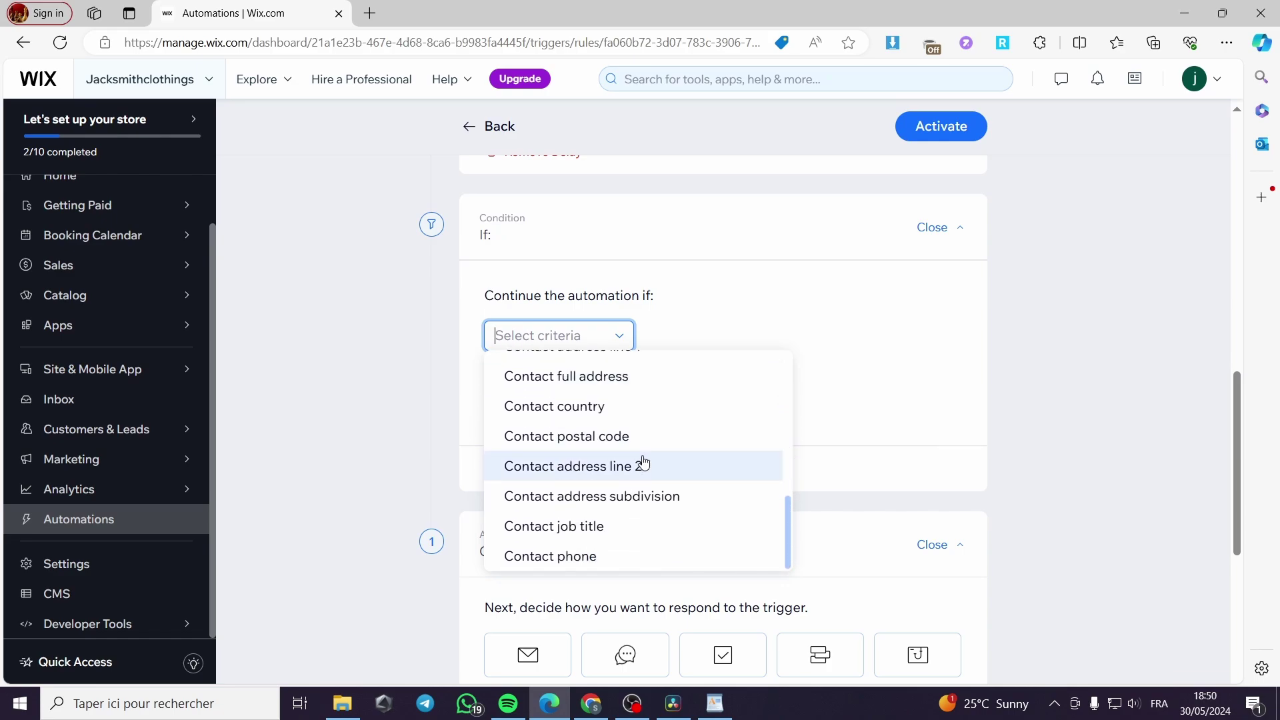
scroll(651, 527, up, 5)
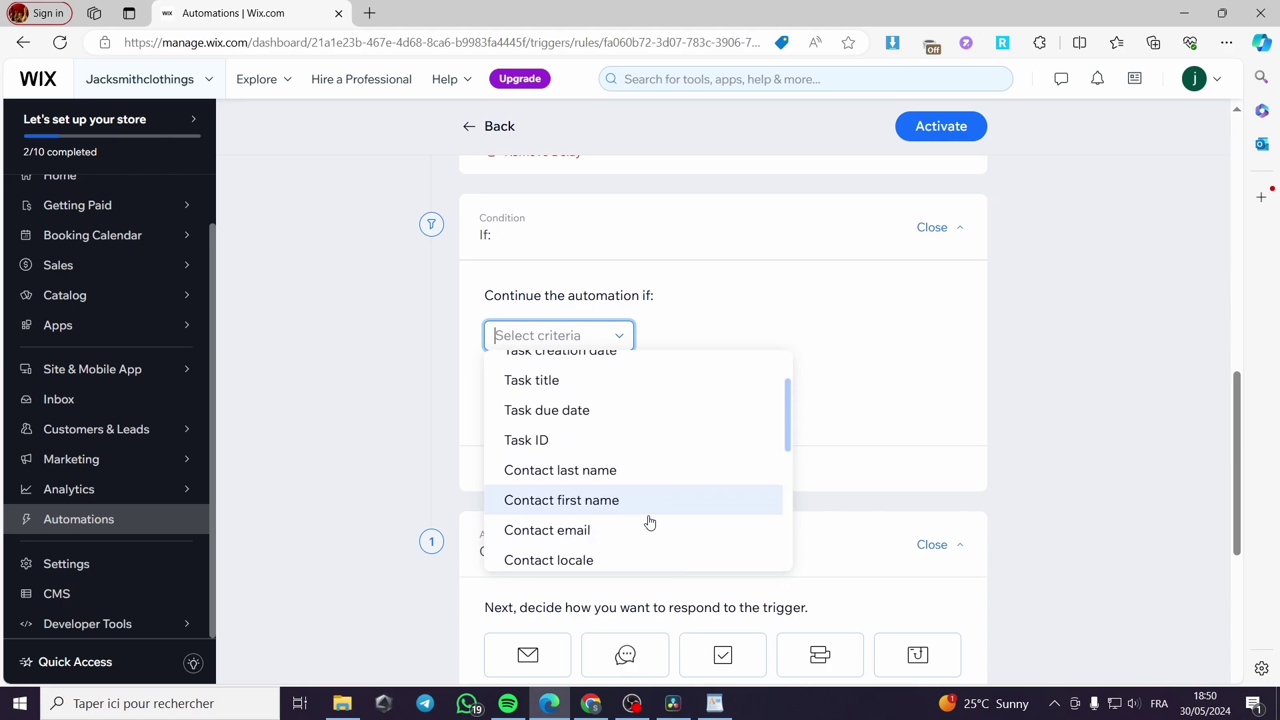
click(631, 531)
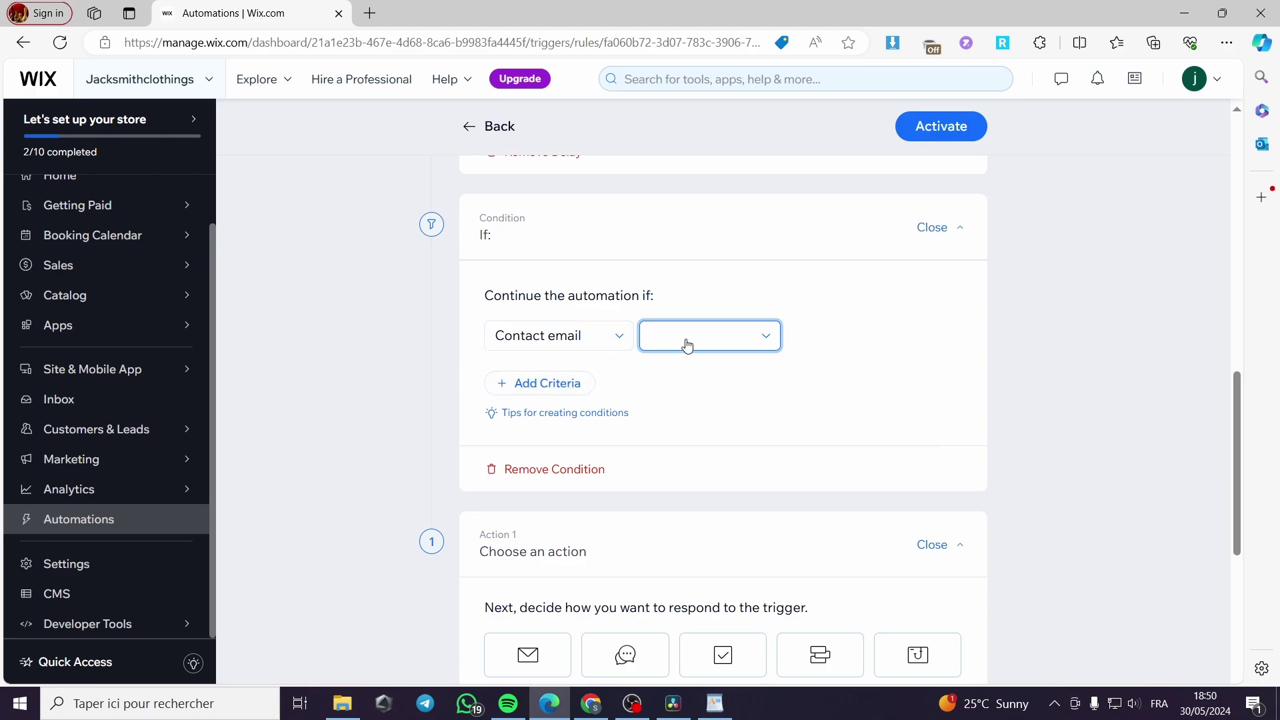
- Make the condition check that the email contains "@"
click(767, 340)
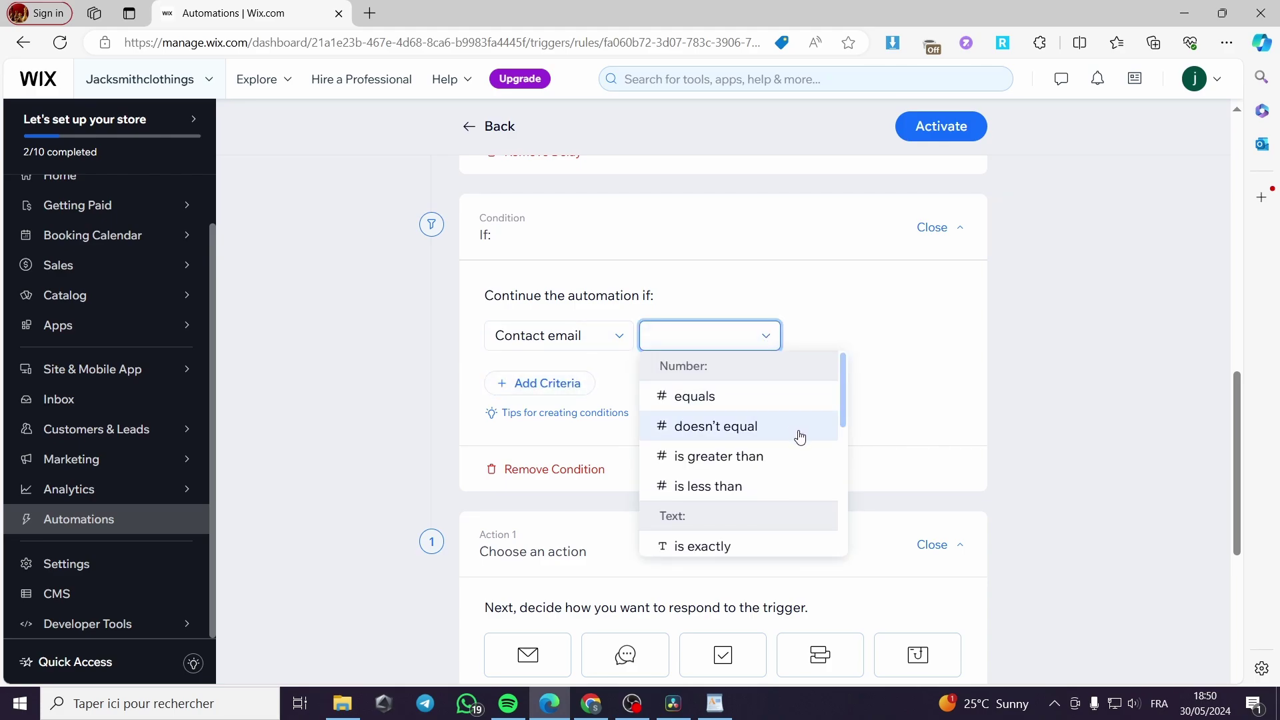
scroll(800, 437, down, 1)
scroll(796, 442, down, 1)
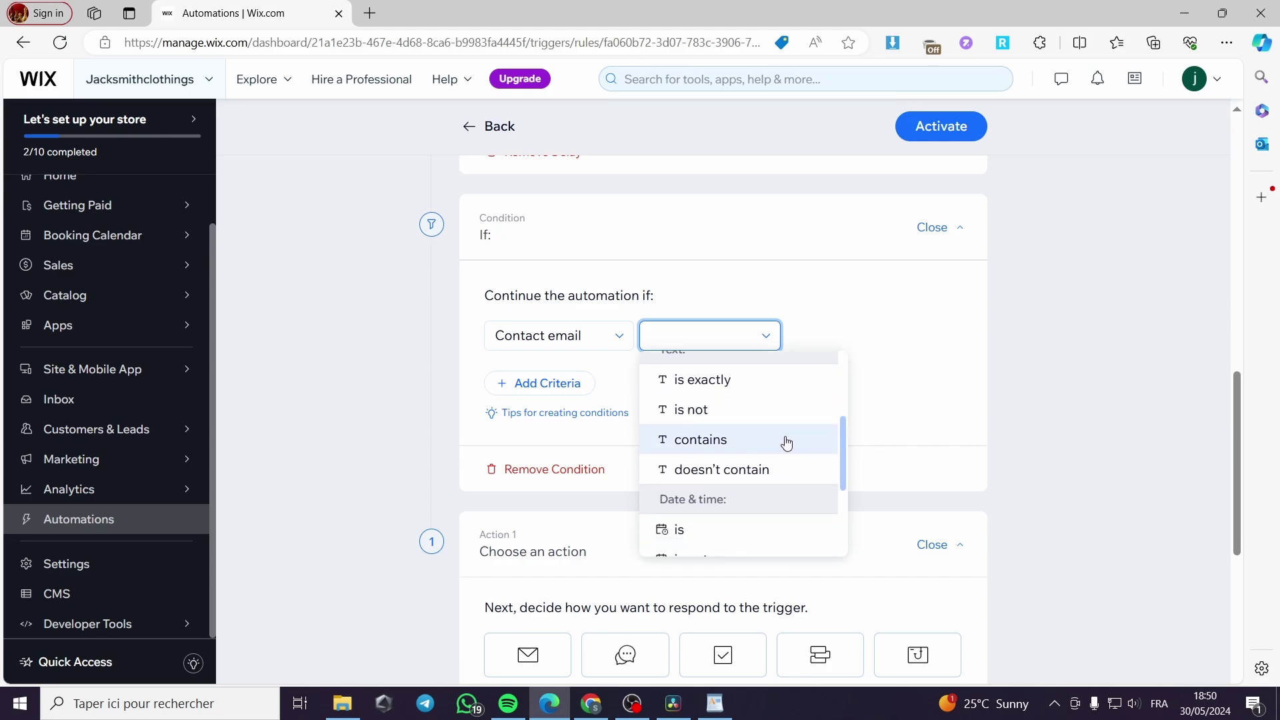
click(724, 442)
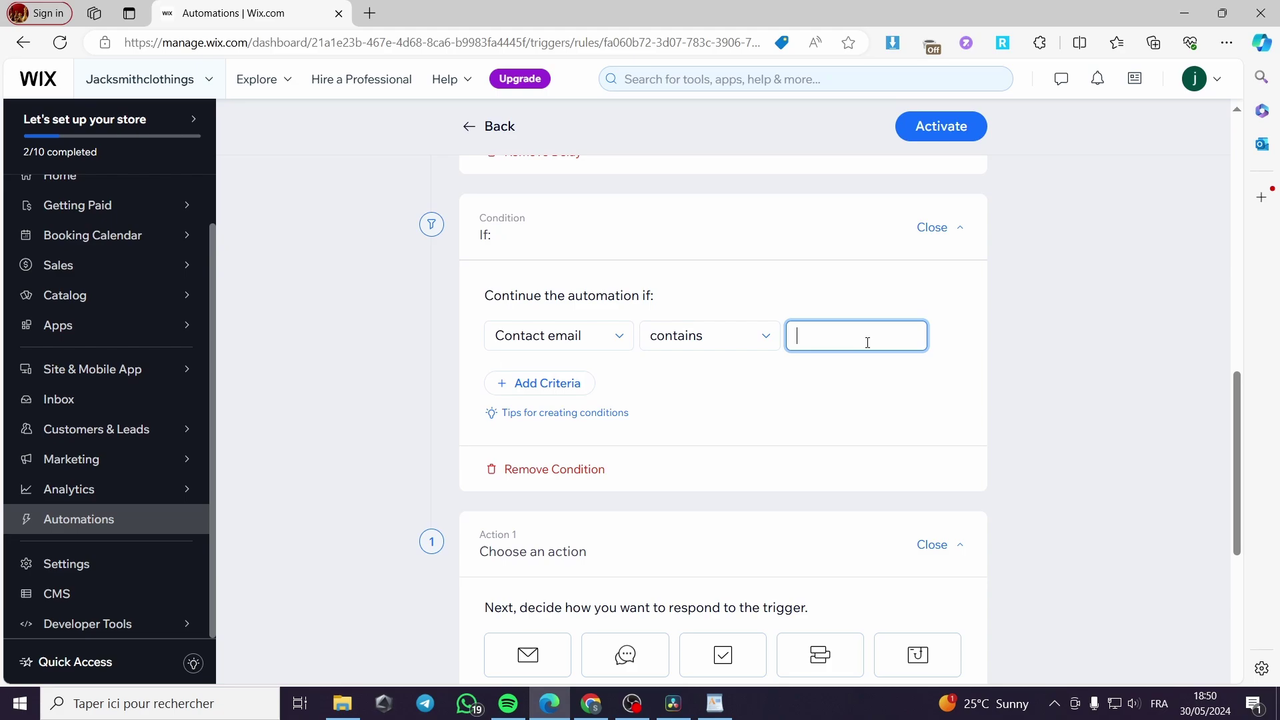
text(@)
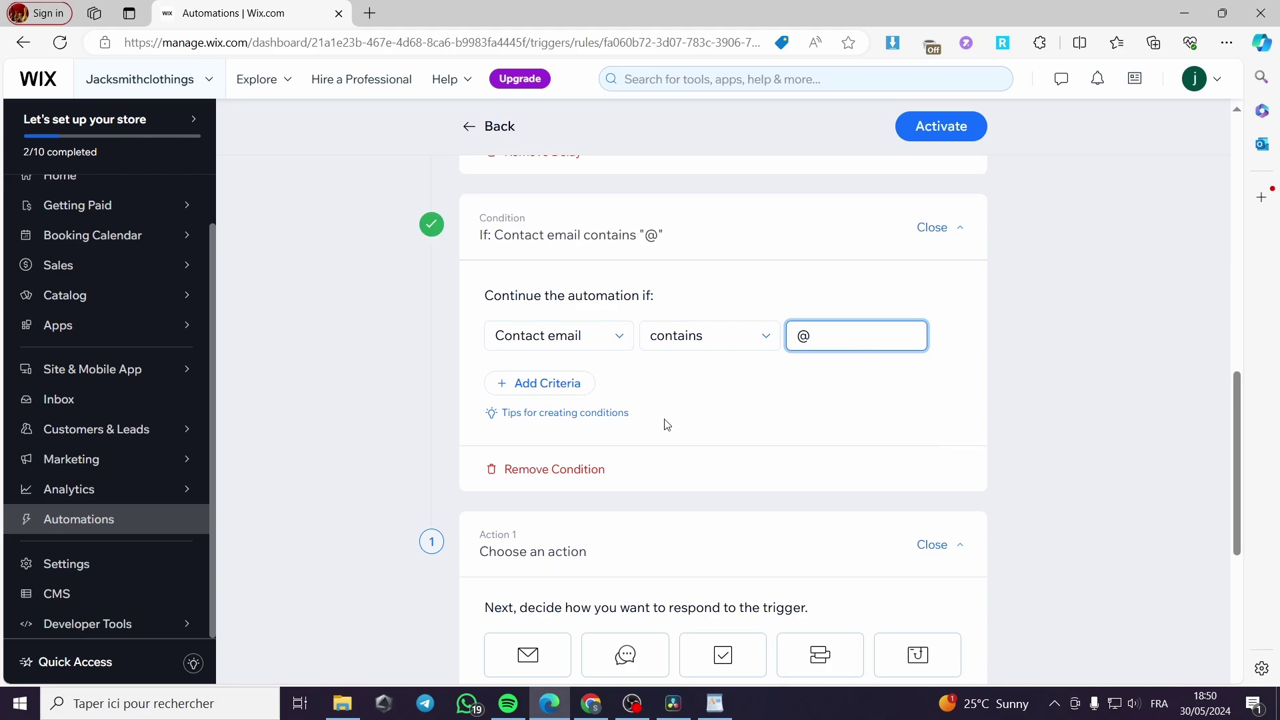
- Add an extra Or criterion row and then delete it
click(566, 385)
click(620, 407)
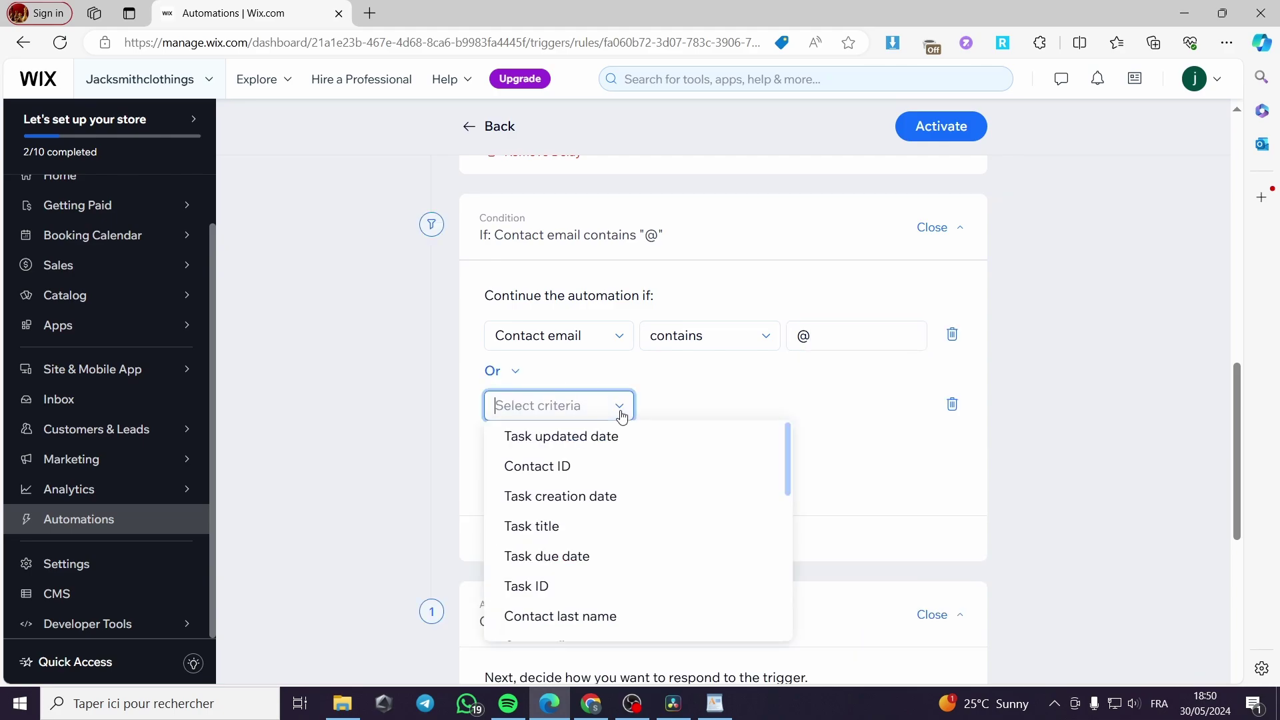
click(953, 405)
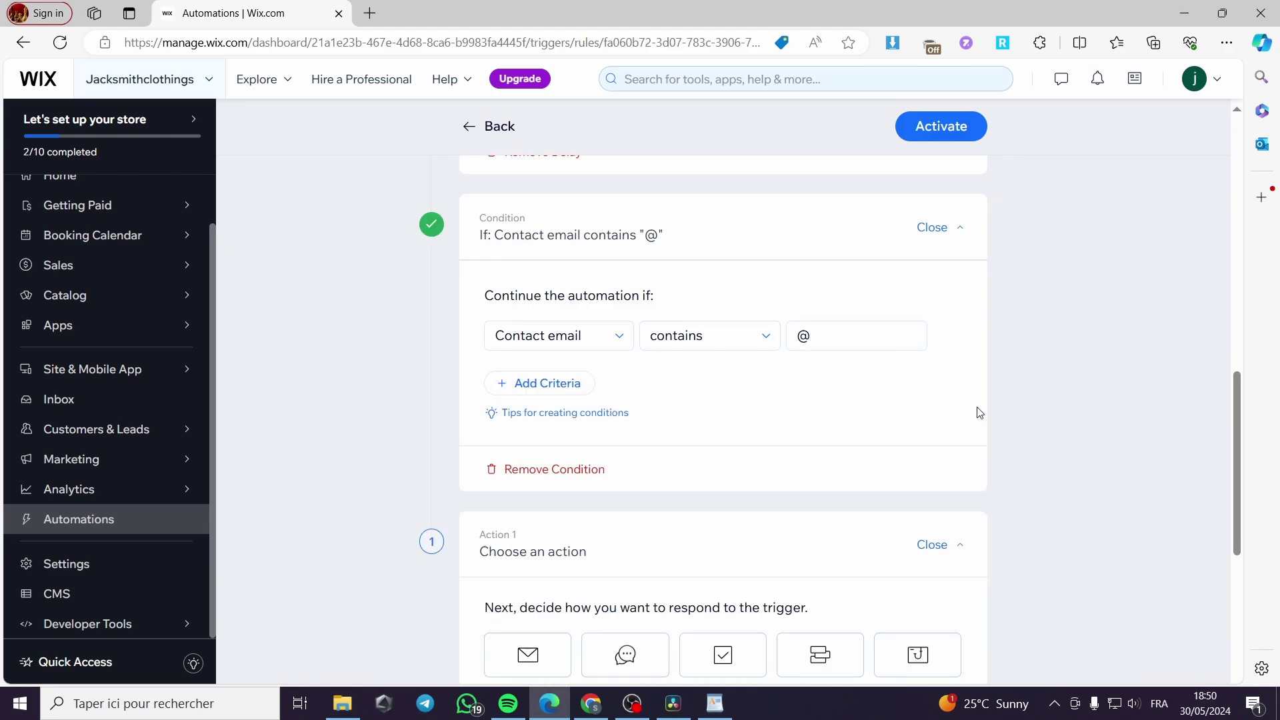
scroll(979, 413, down, 1)
- Set Action 1 to Send an email, reverting a brief switch to chat message
scroll(800, 393, down, 2)
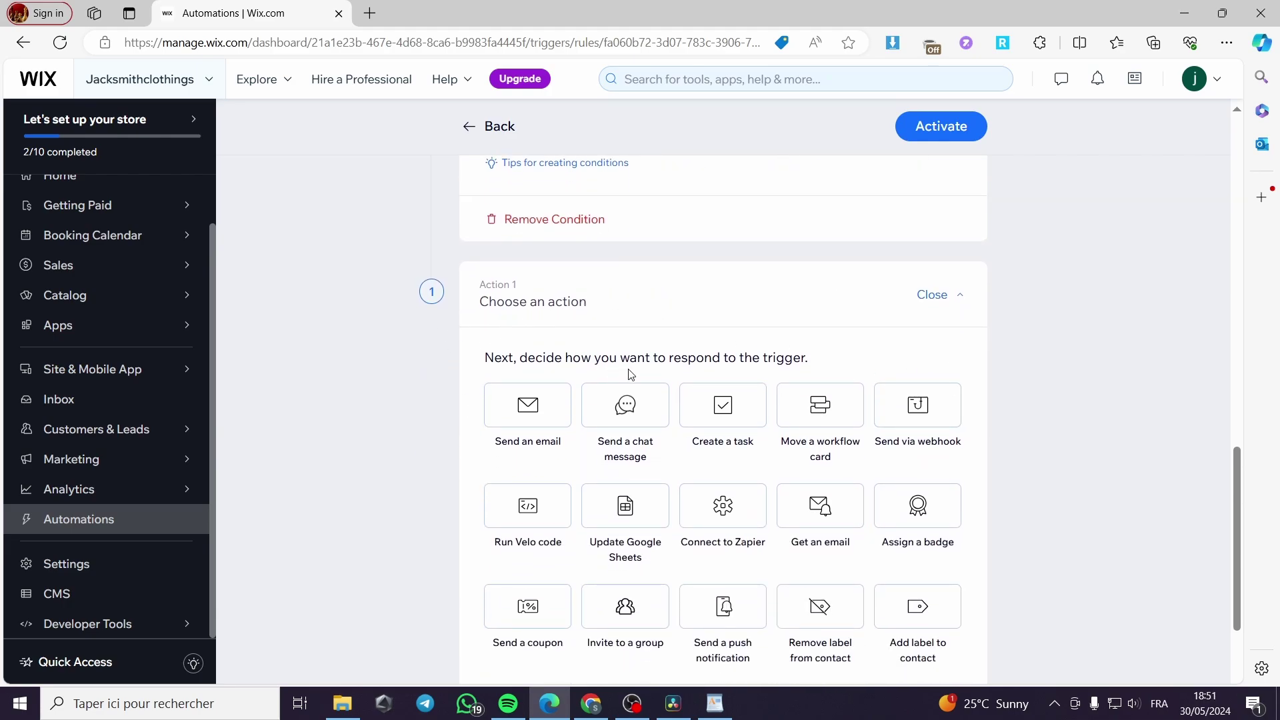
click(535, 412)
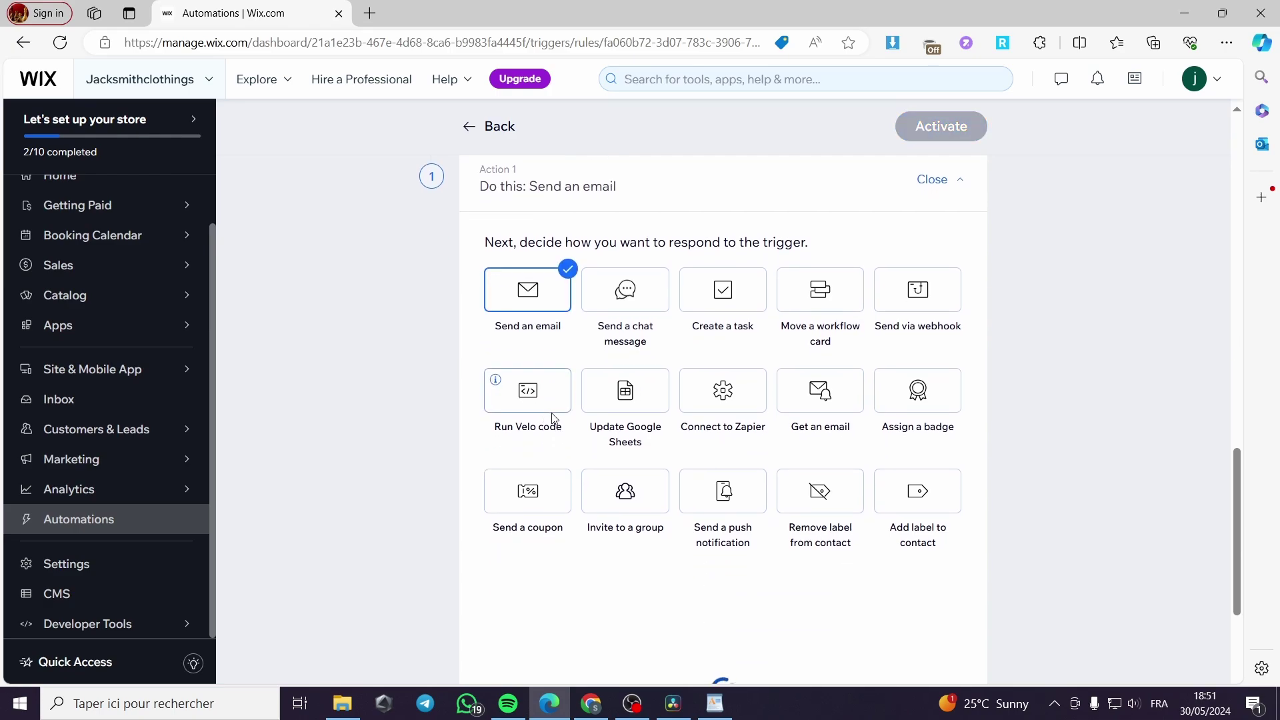
click(655, 303)
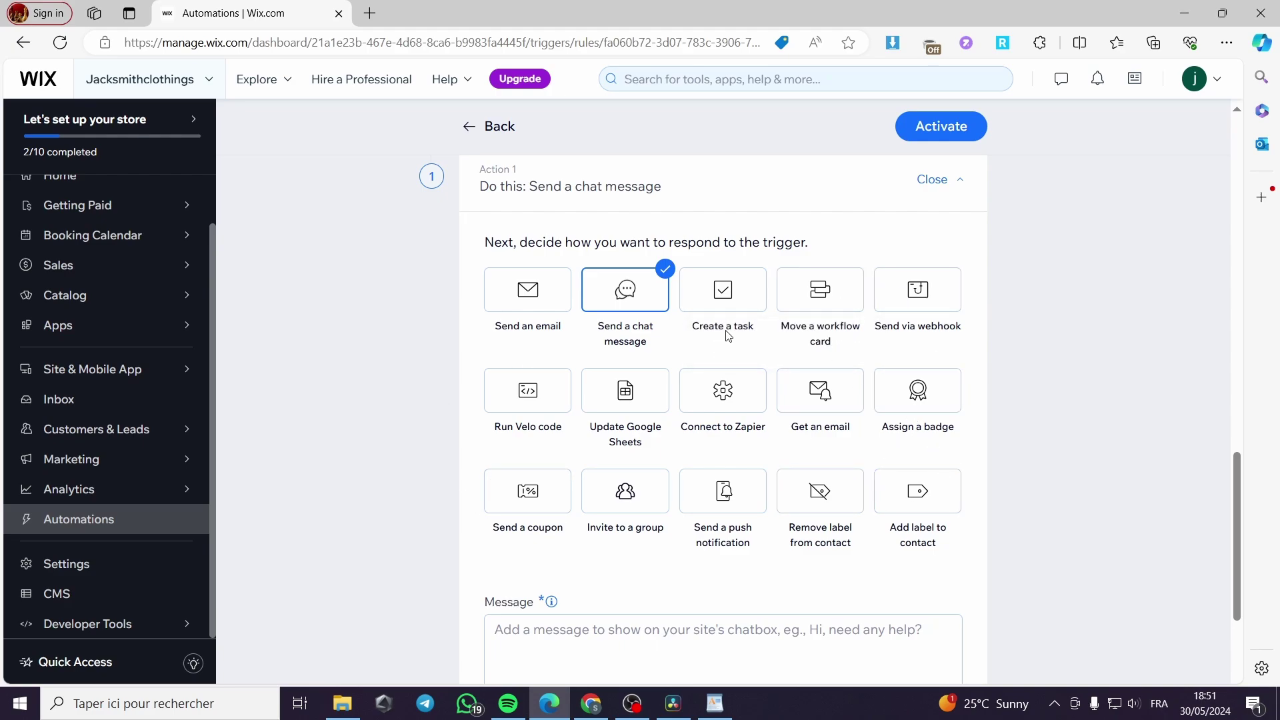
click(534, 297)
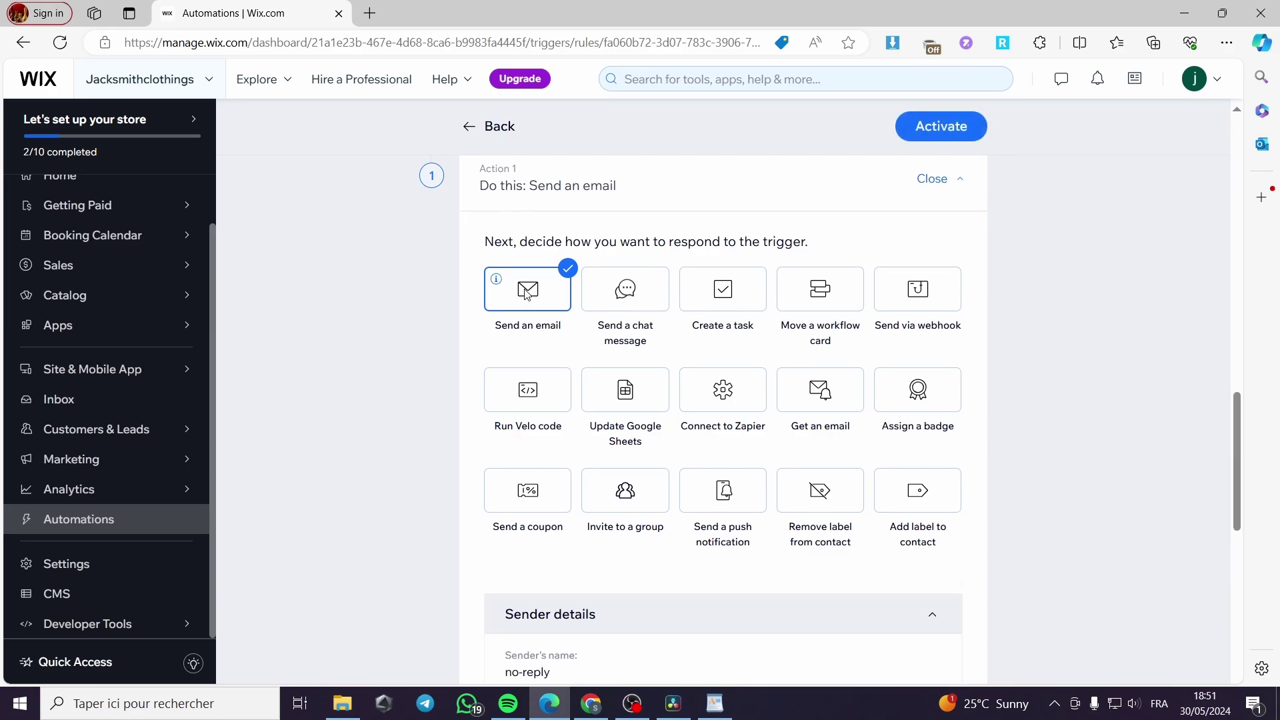
scroll(526, 296, down, 2)
scroll(674, 440, down, 2)
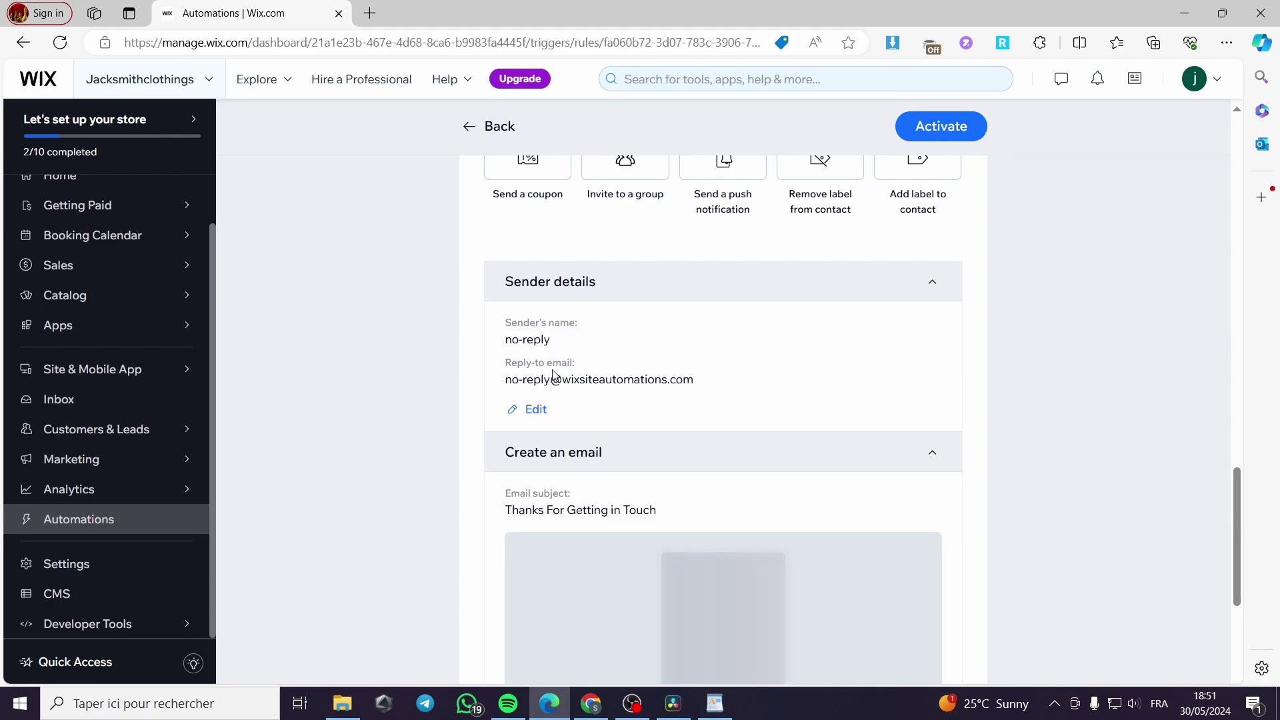
click(534, 410)
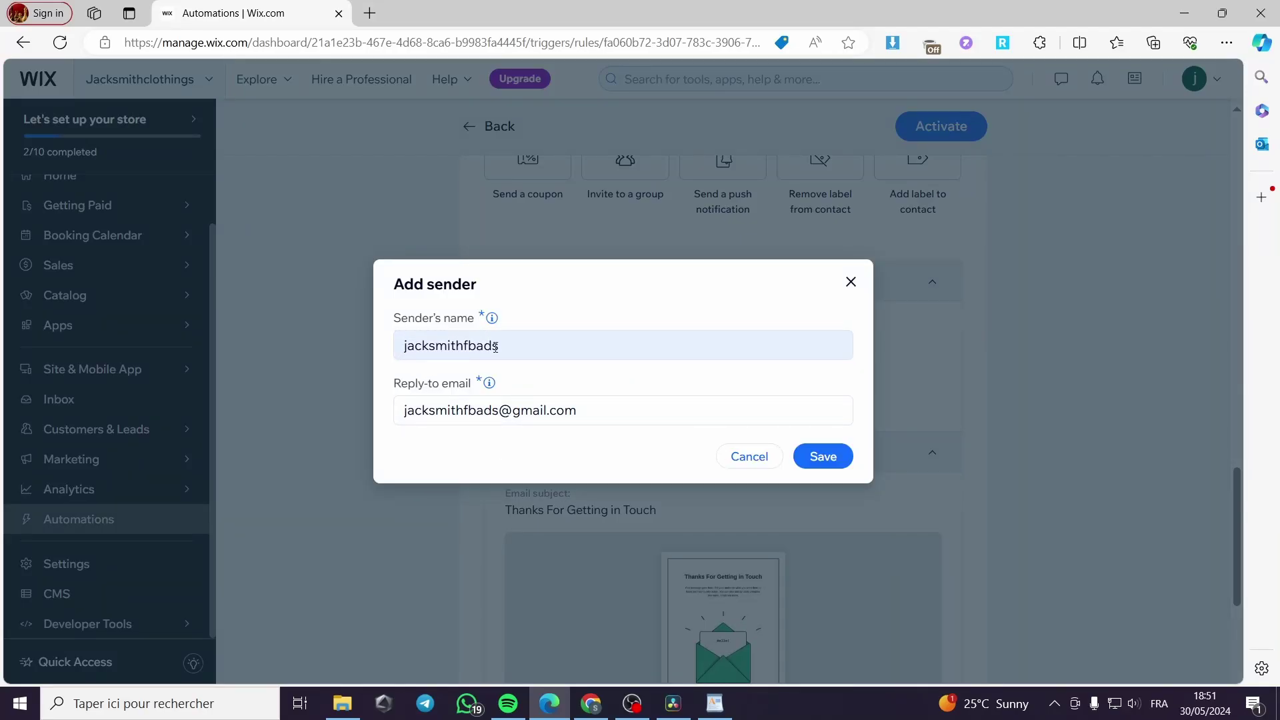
double_click(417, 348)
click(507, 346)
key(BackSpace)
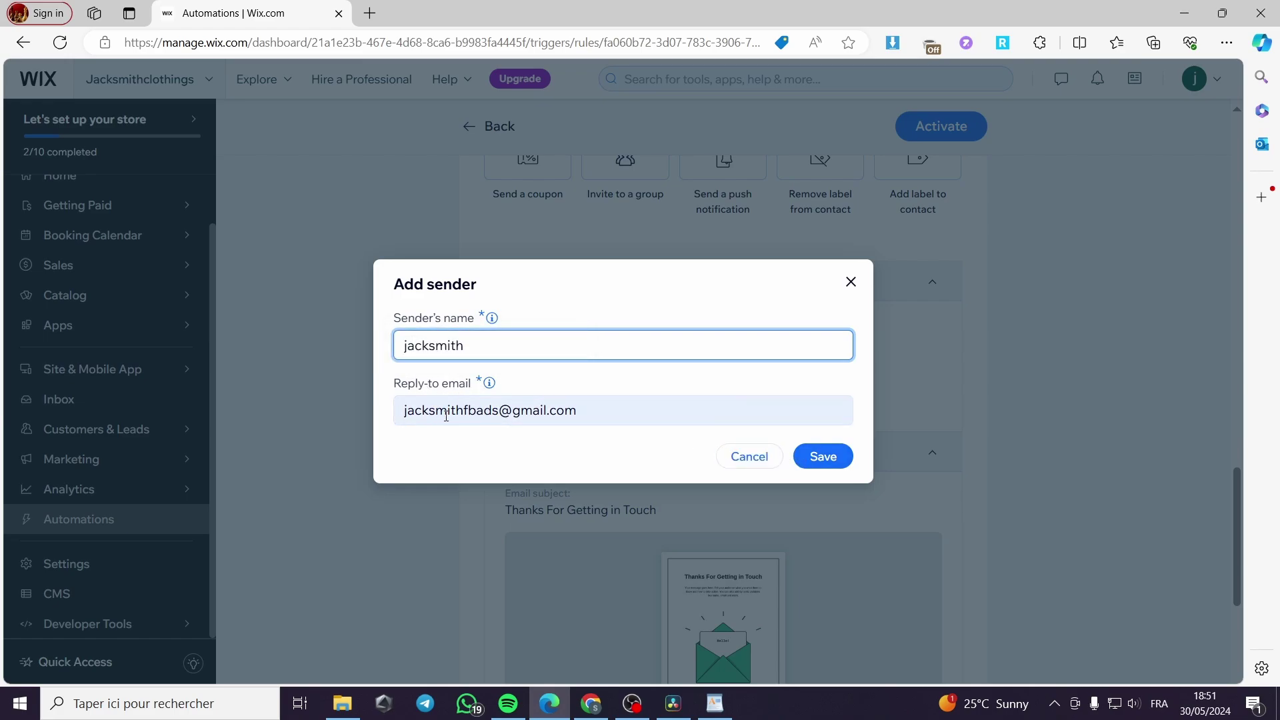
click(835, 452)
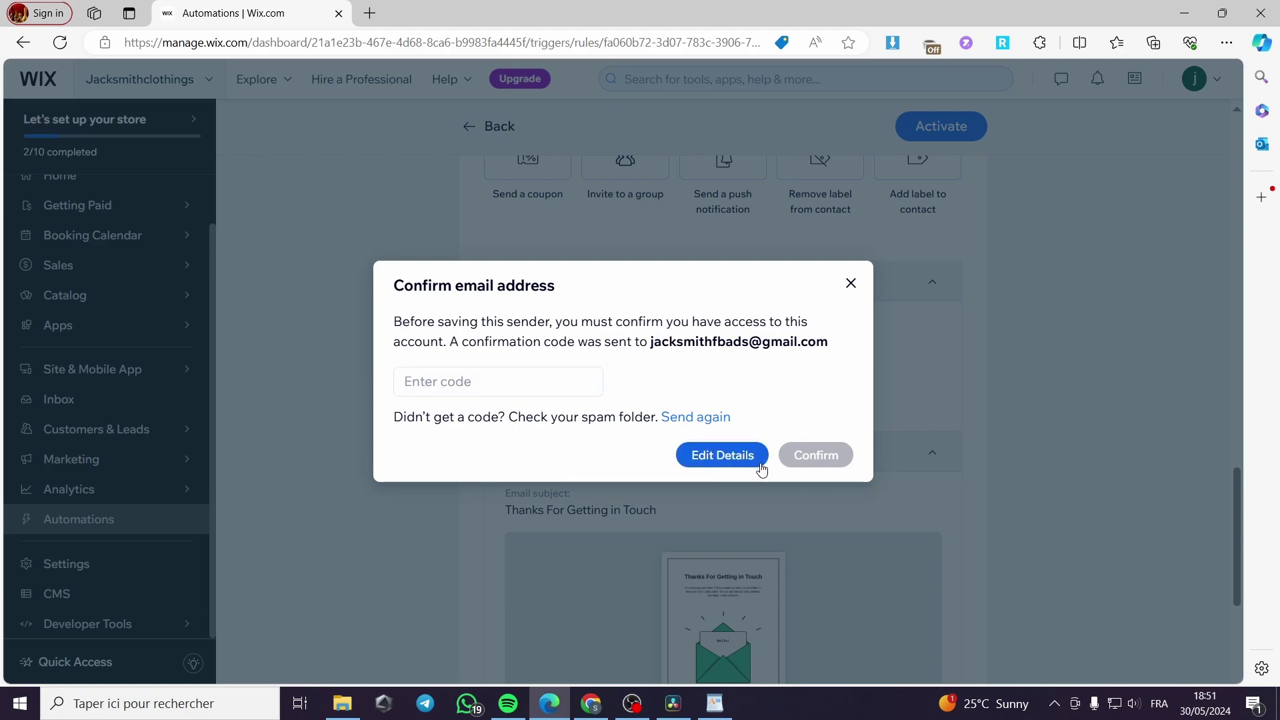
click(851, 283)
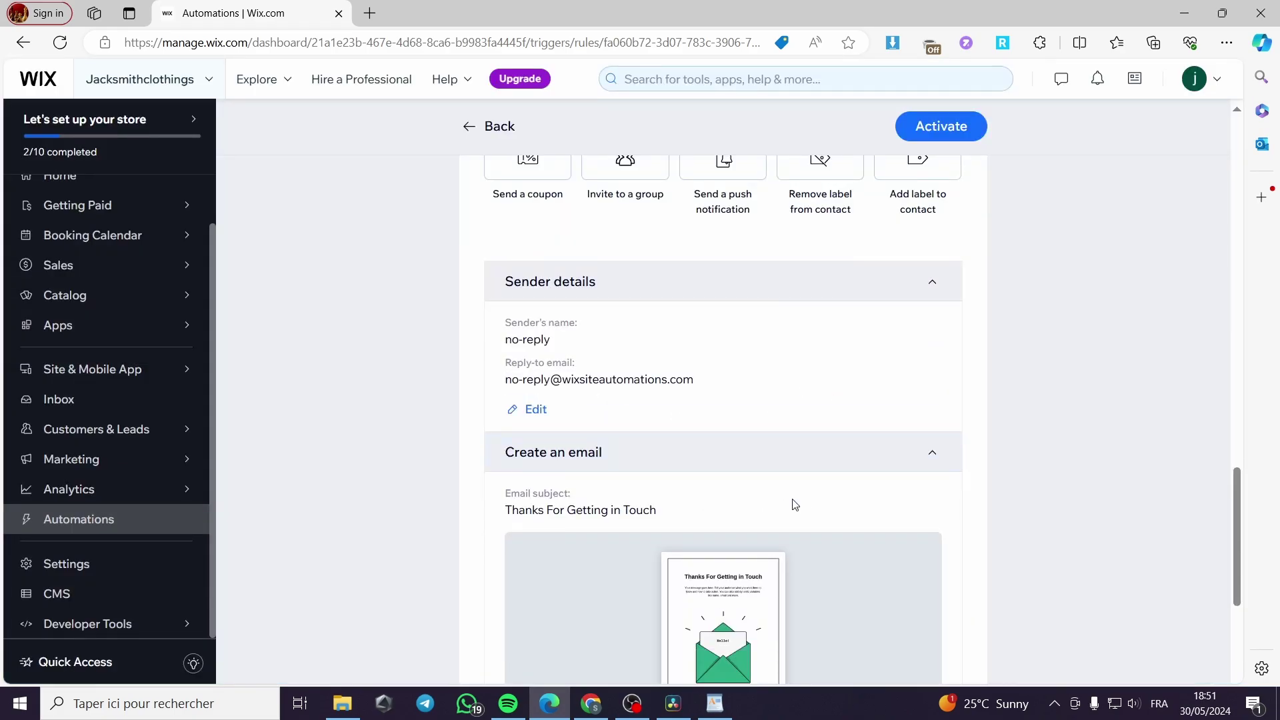
- Start editing the email content and close the sender details form without saving
scroll(577, 526, down, 3)
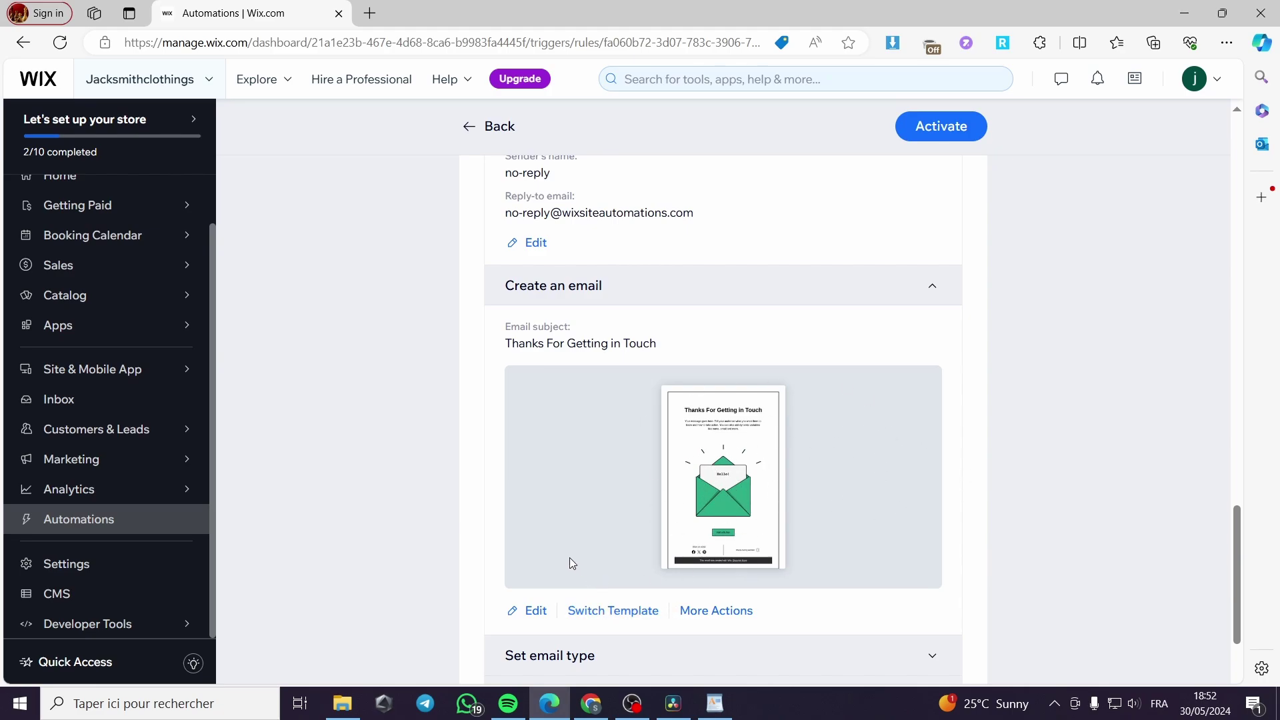
click(539, 612)
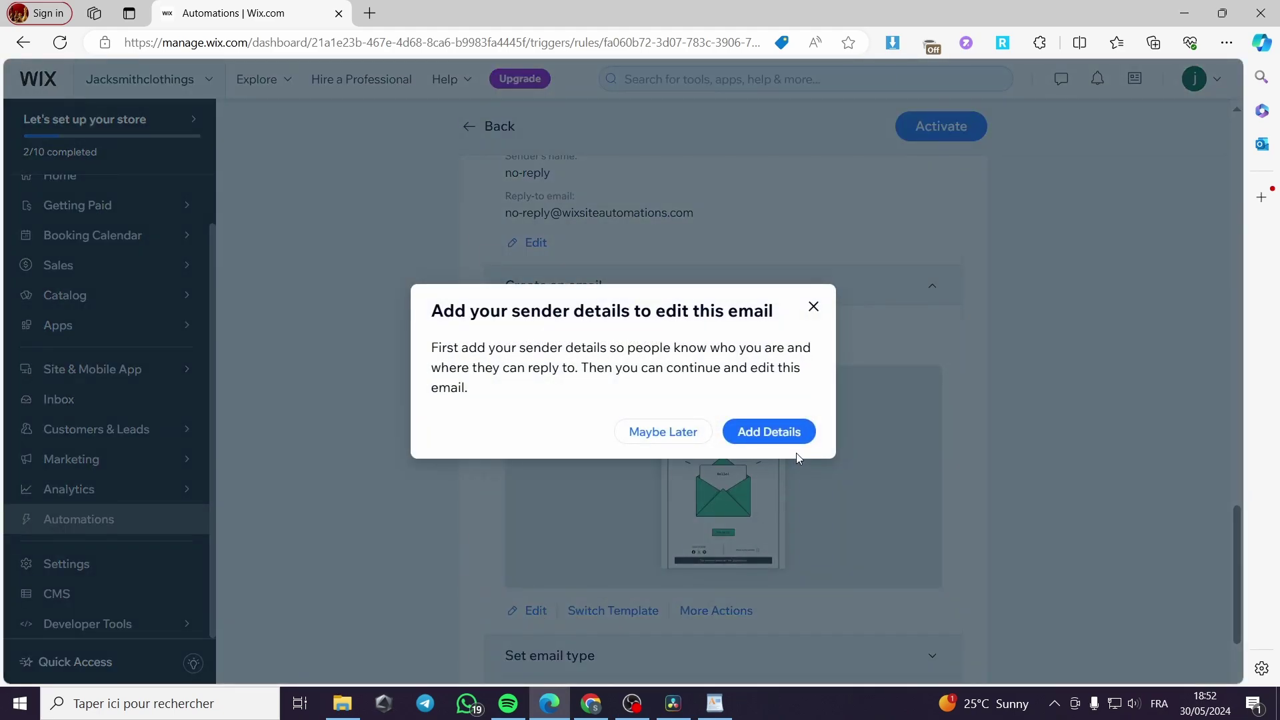
click(762, 439)
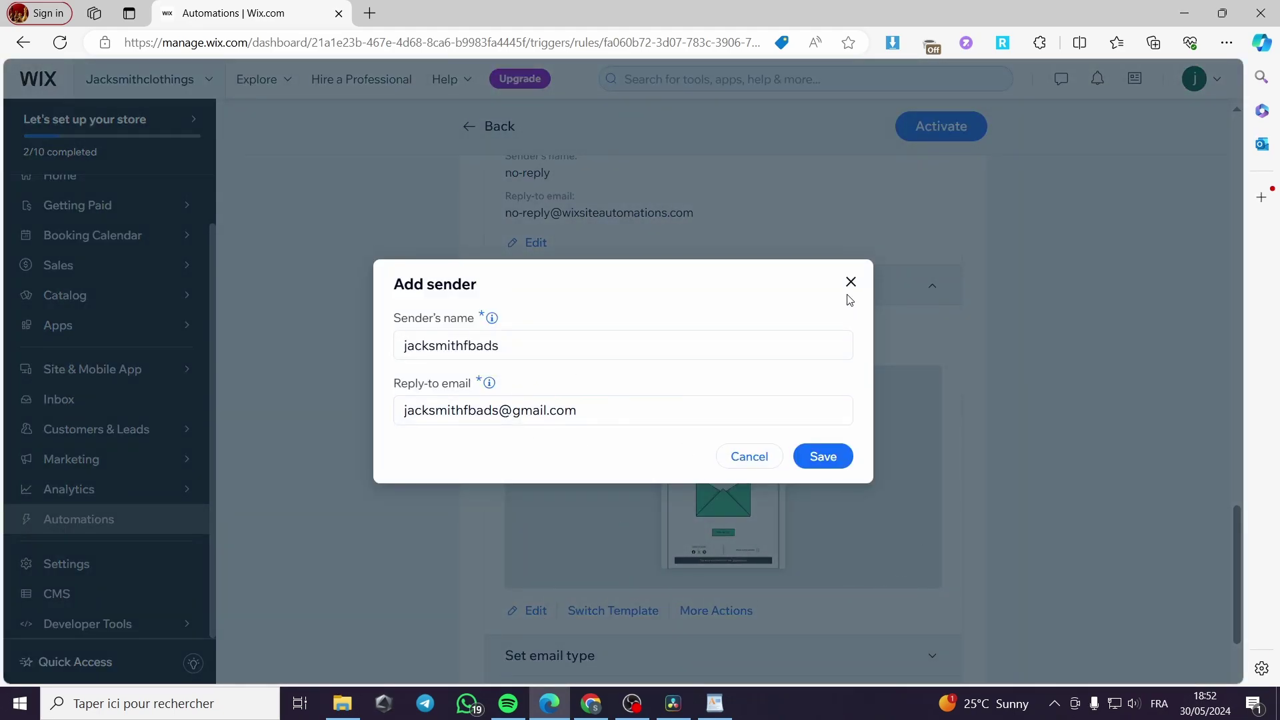
click(851, 283)
- Try switching templates, dismiss the sender prompt, and bring up the email's More Actions
scroll(668, 587, down, 2)
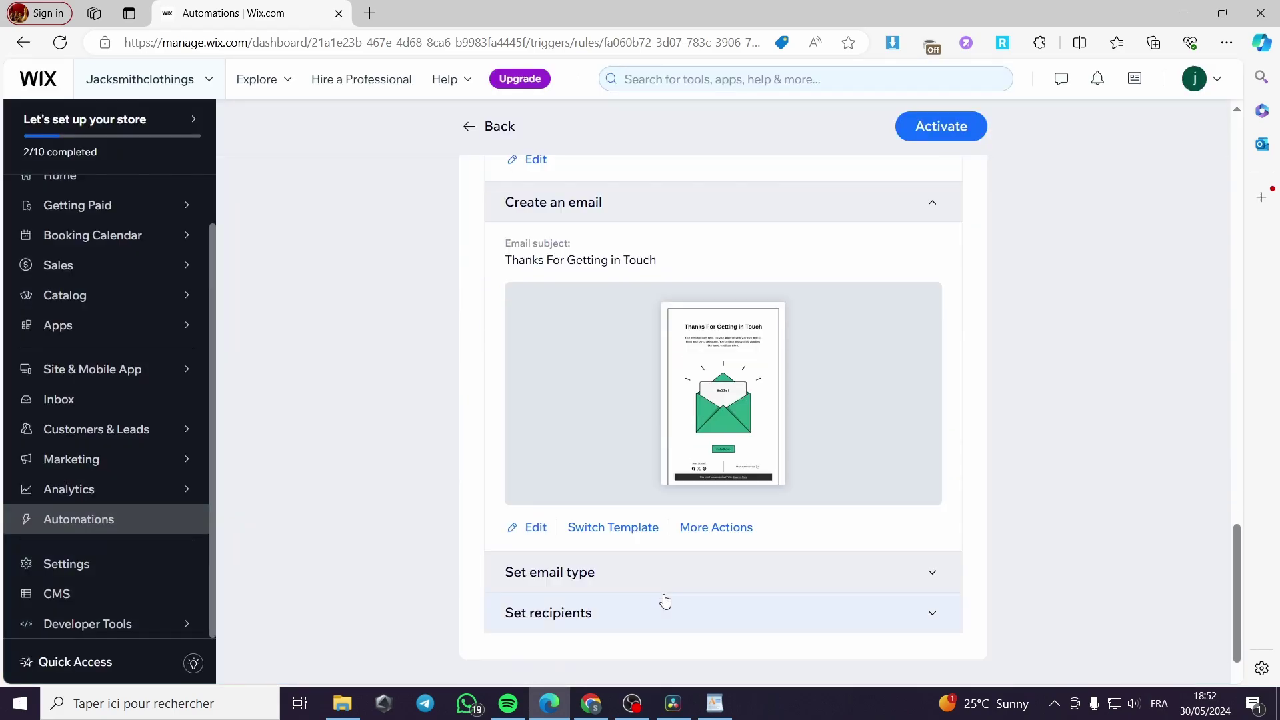
click(628, 530)
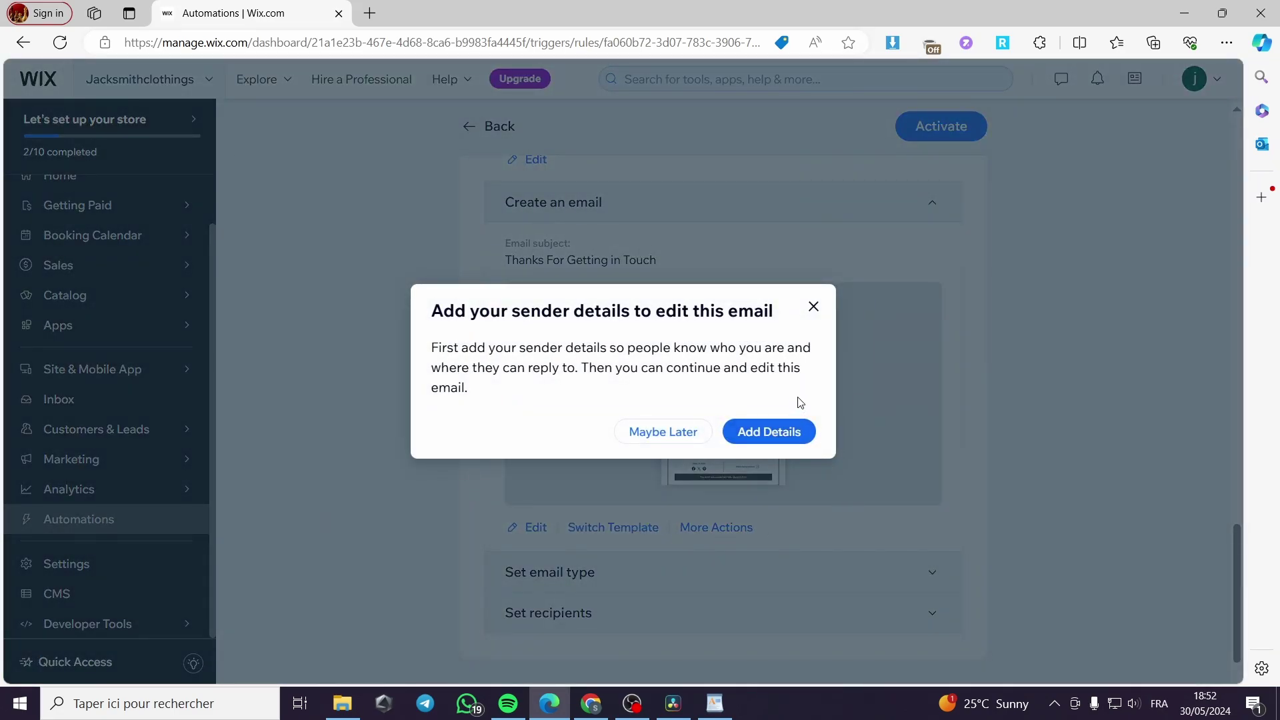
click(814, 307)
click(726, 533)
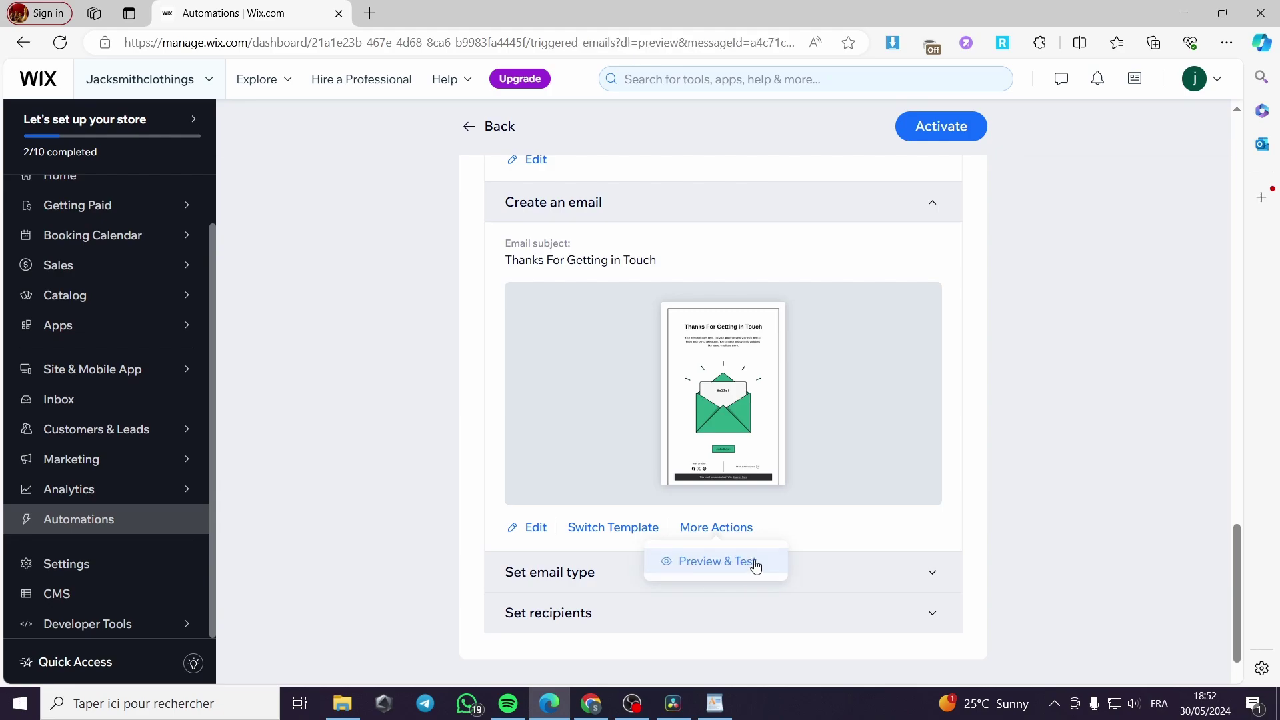
- Preview the "Thanks For Getting in Touch" email in Preview & Test, then go back to setup
click(745, 562)
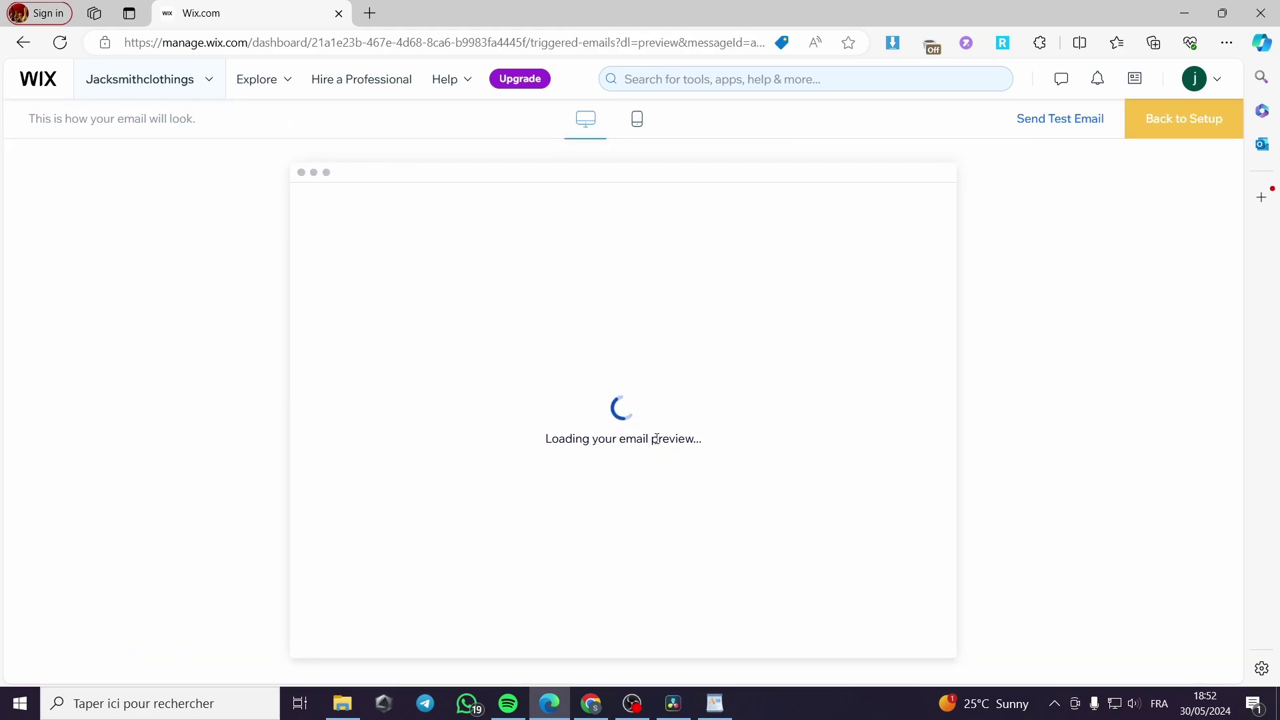
scroll(849, 350, down, 9)
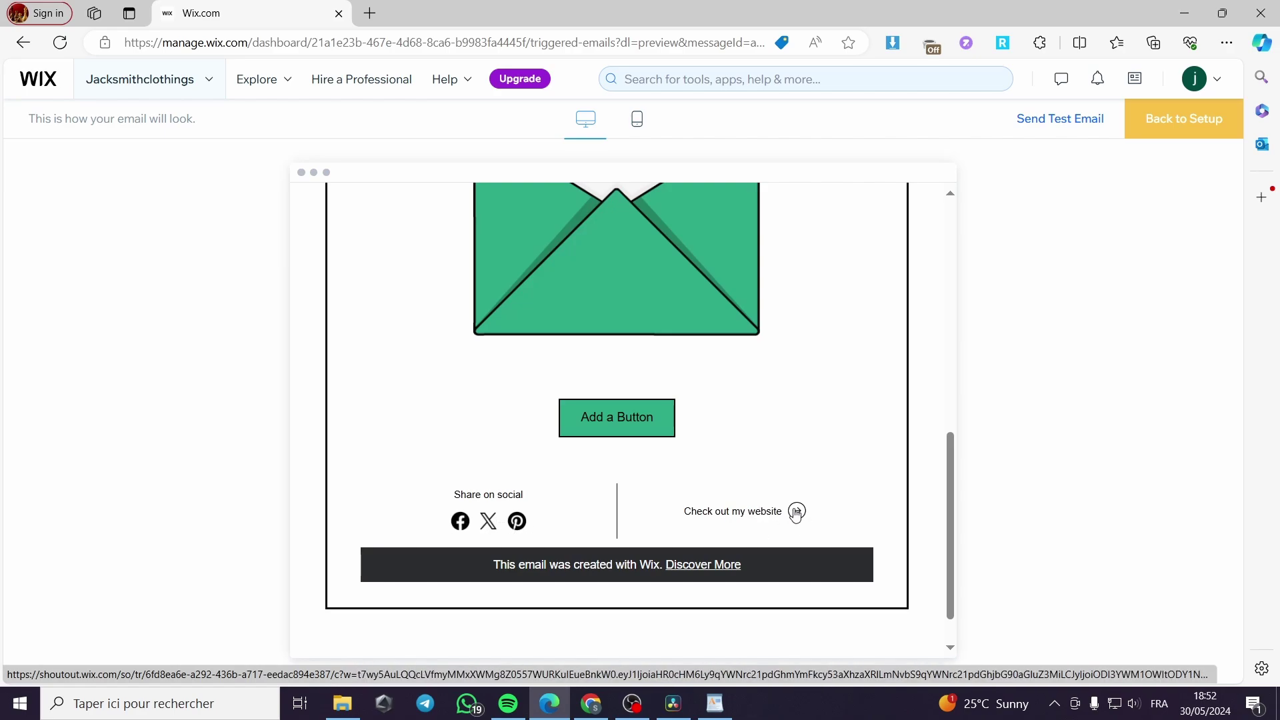
scroll(614, 509, up, 6)
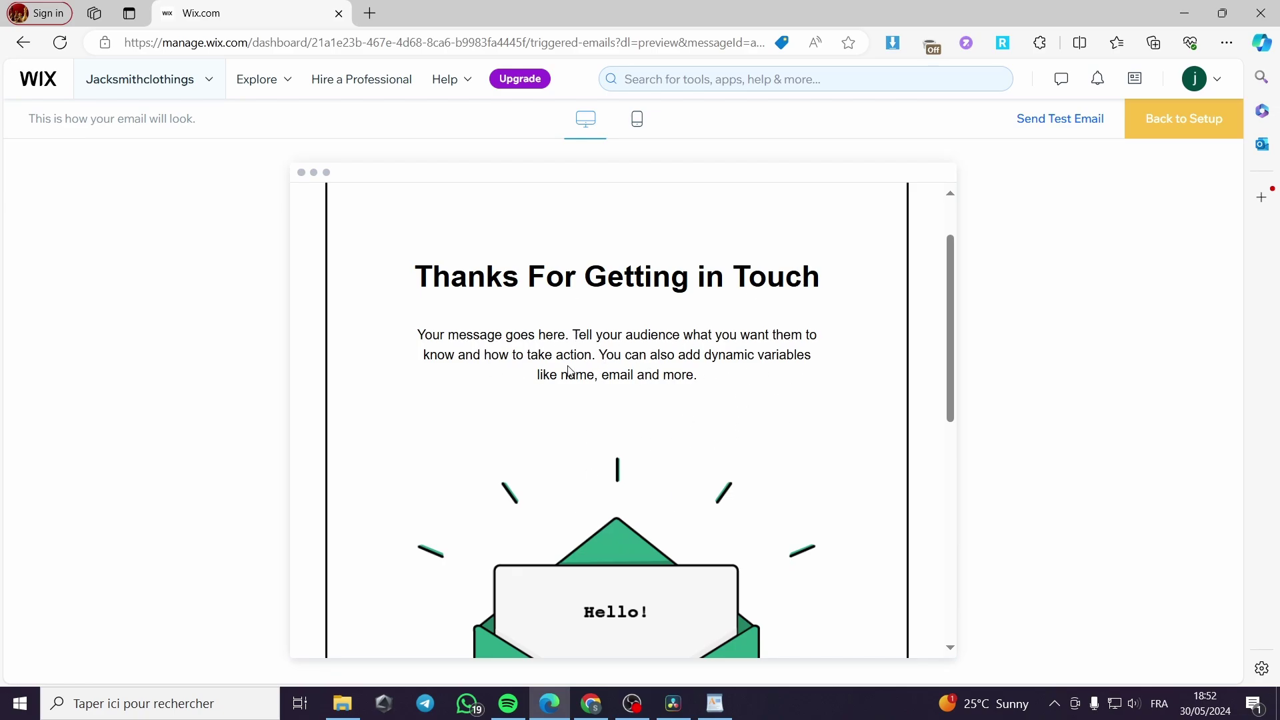
scroll(847, 364, up, 2)
click(1188, 124)
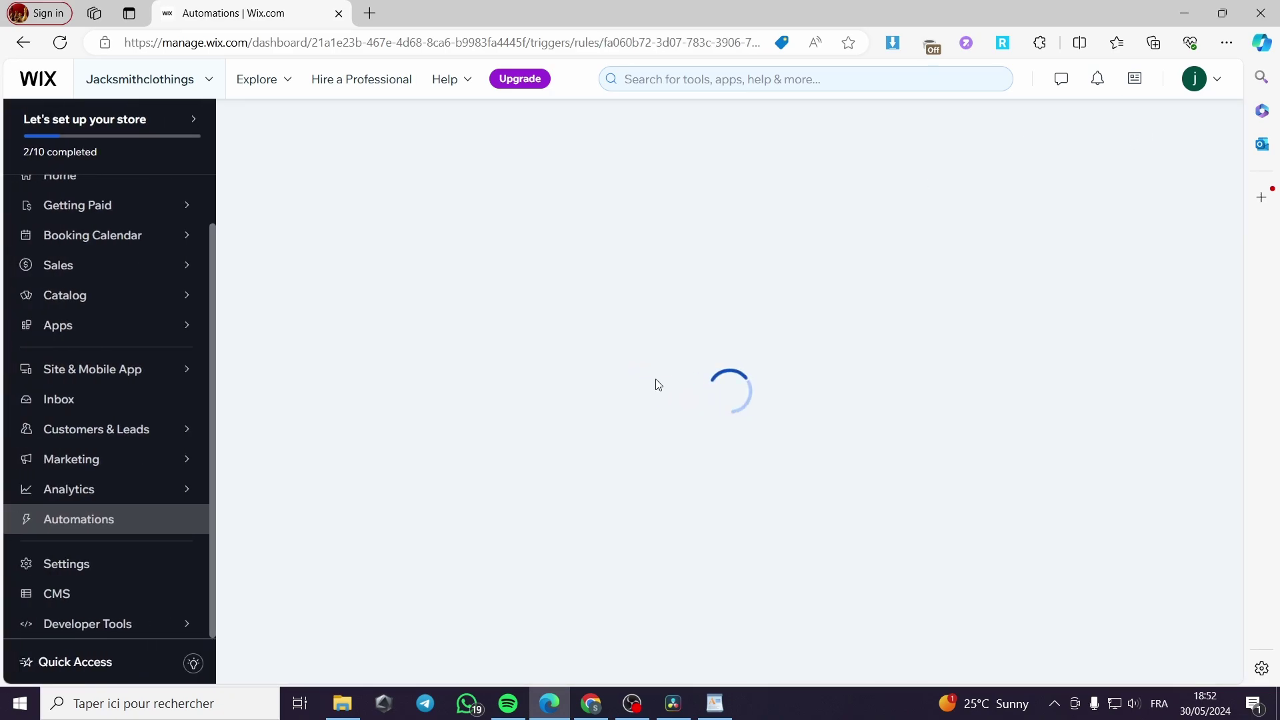
- In the email type settings, try Promotional with the New member signs up topic
scroll(656, 384, down, 7)
scroll(946, 371, down, 3)
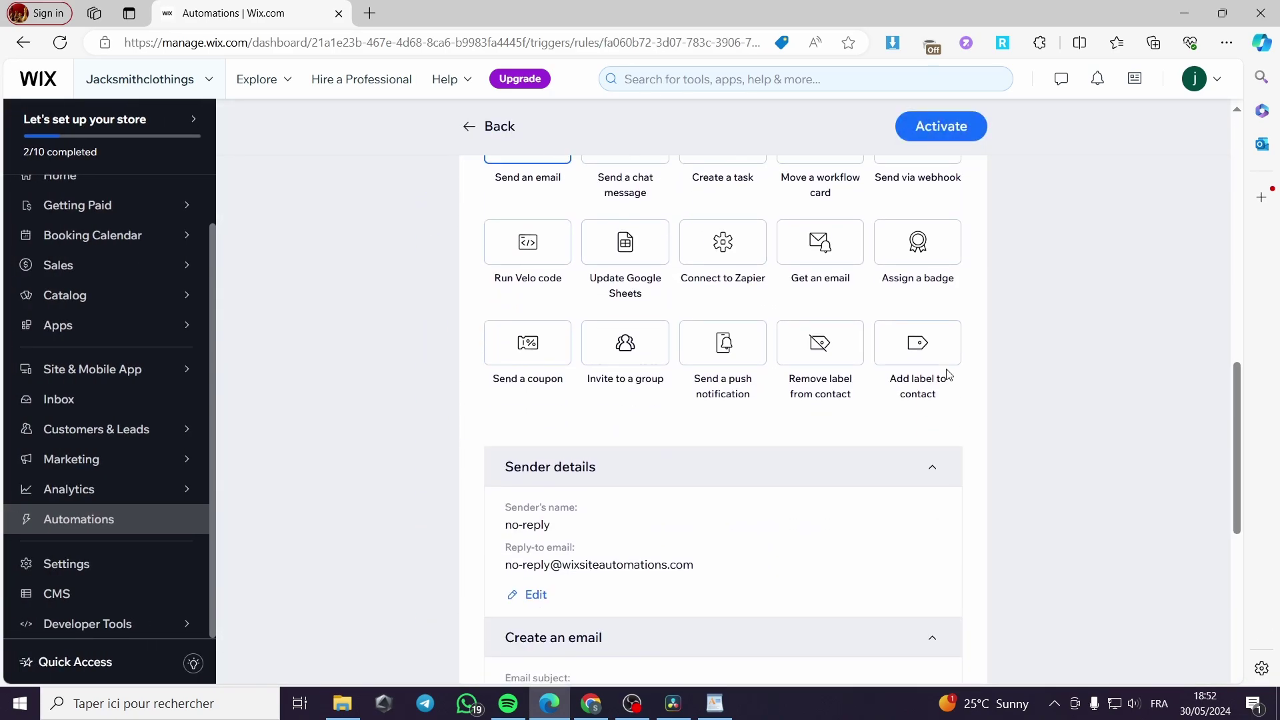
scroll(698, 381, down, 3)
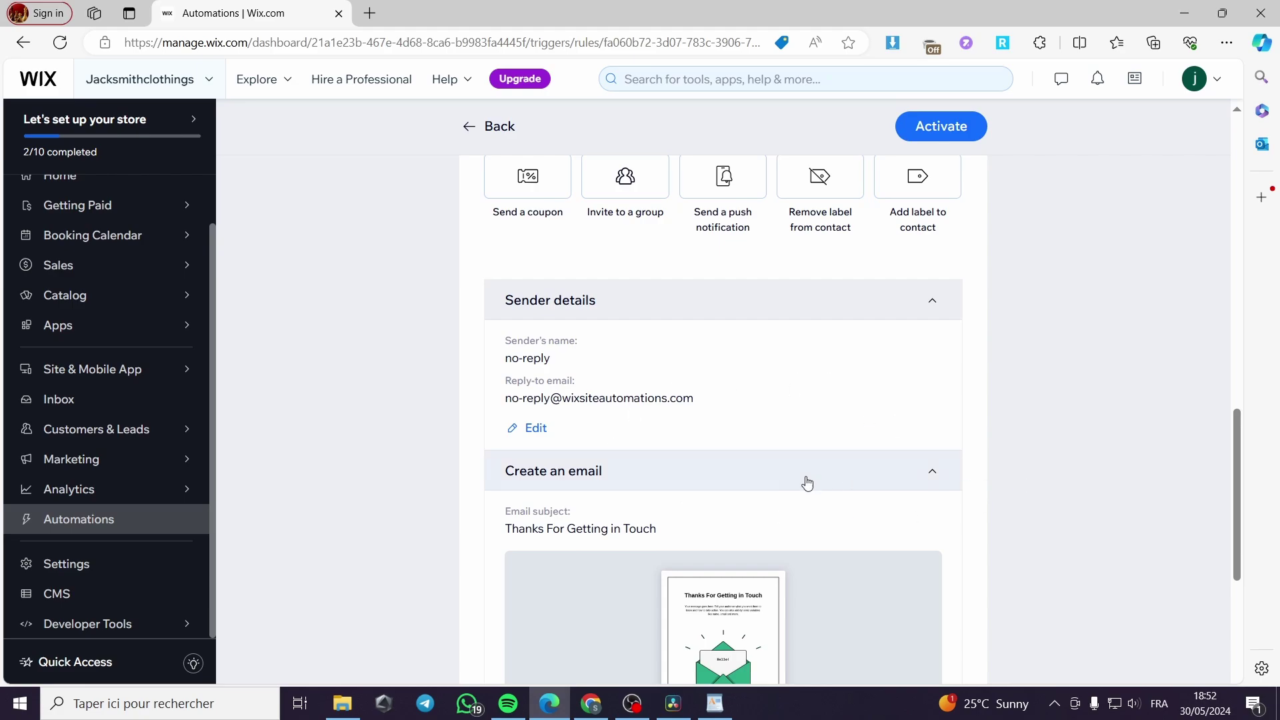
scroll(624, 489, down, 3)
scroll(919, 472, down, 1)
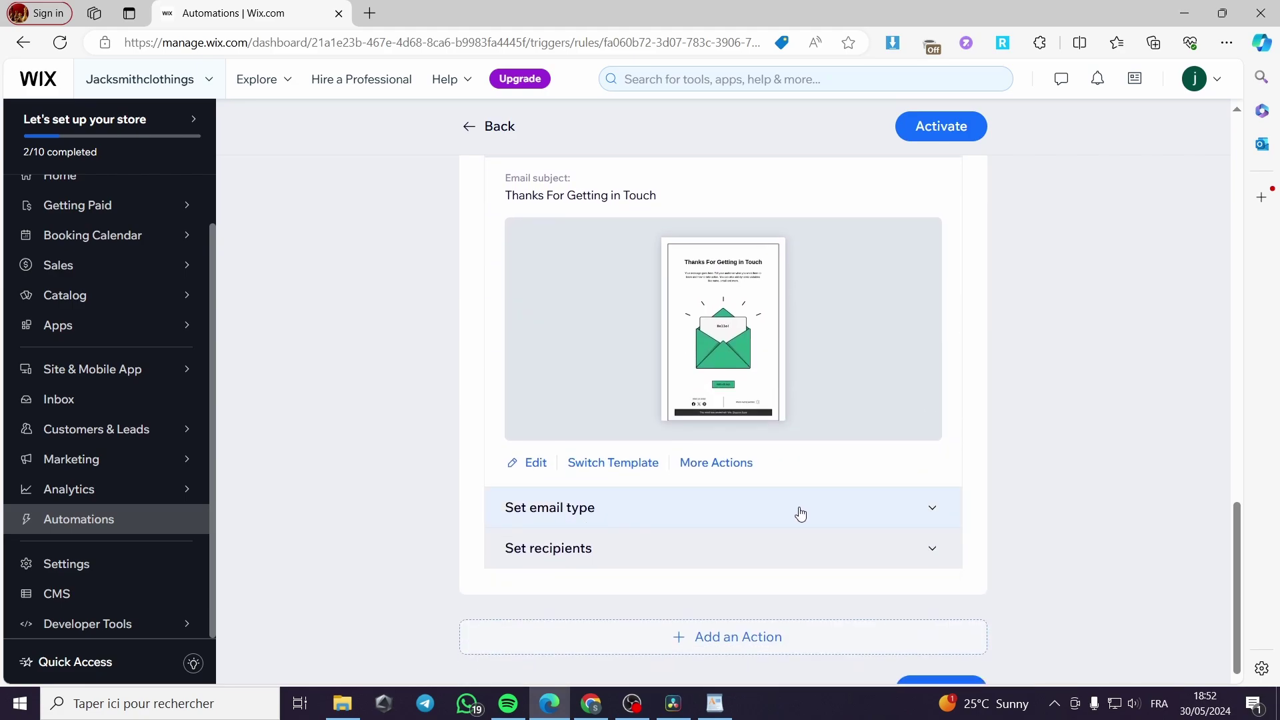
click(931, 510)
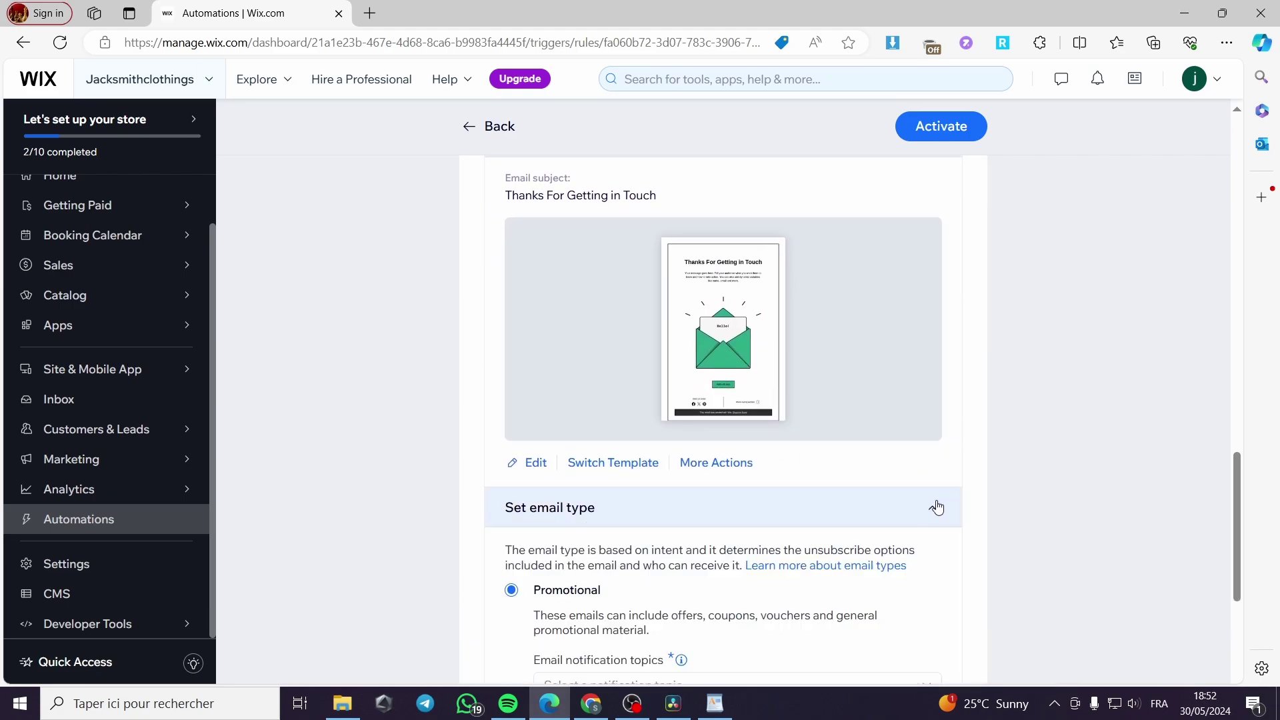
scroll(933, 504, down, 2)
scroll(588, 442, down, 1)
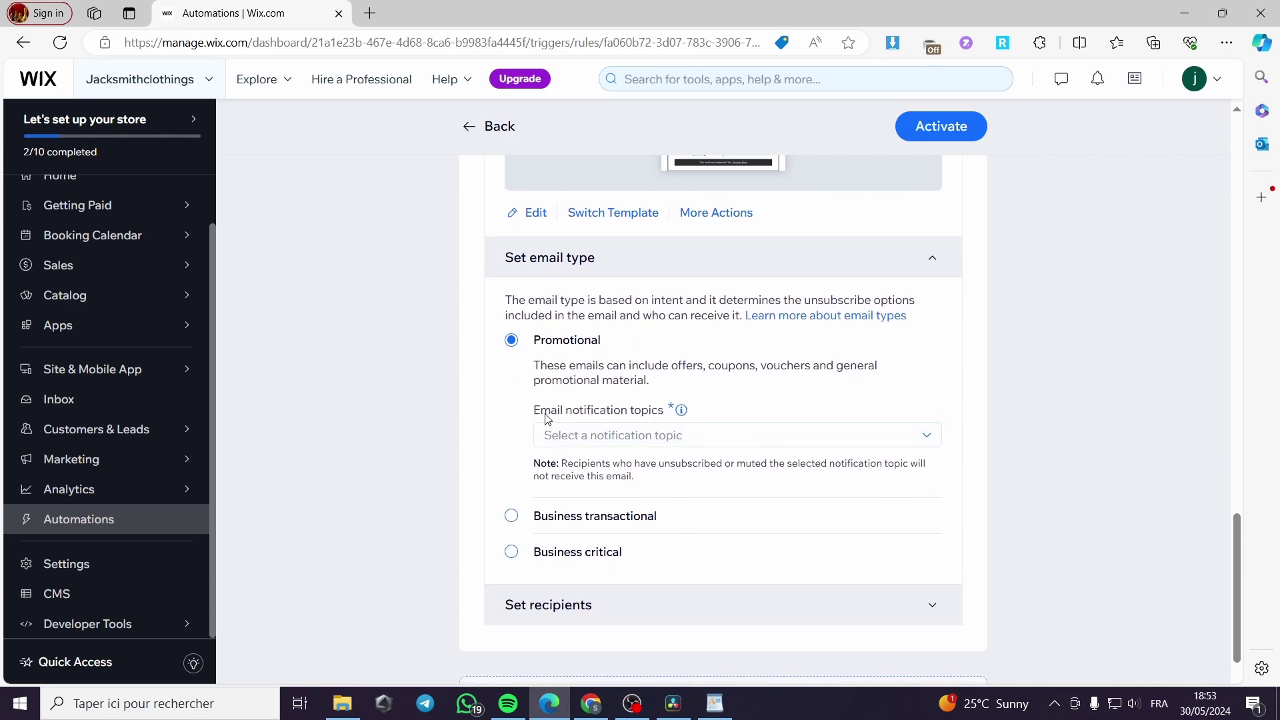
click(729, 434)
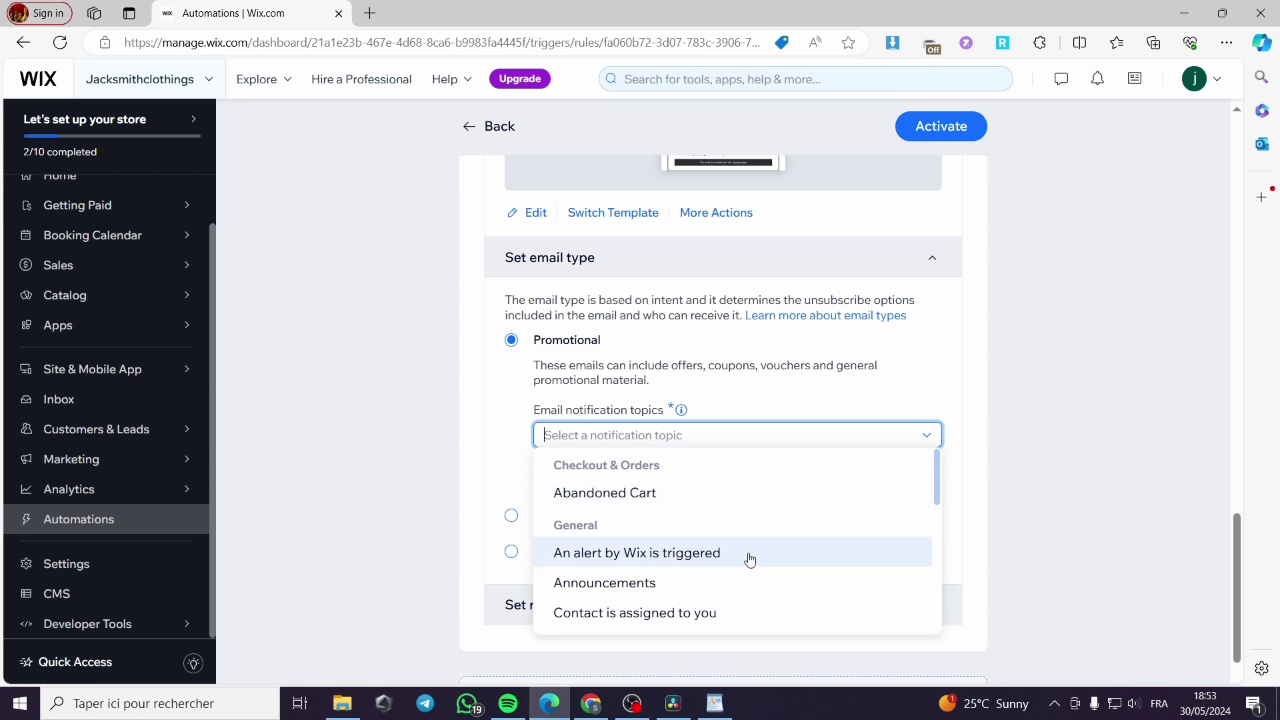
scroll(750, 560, down, 1)
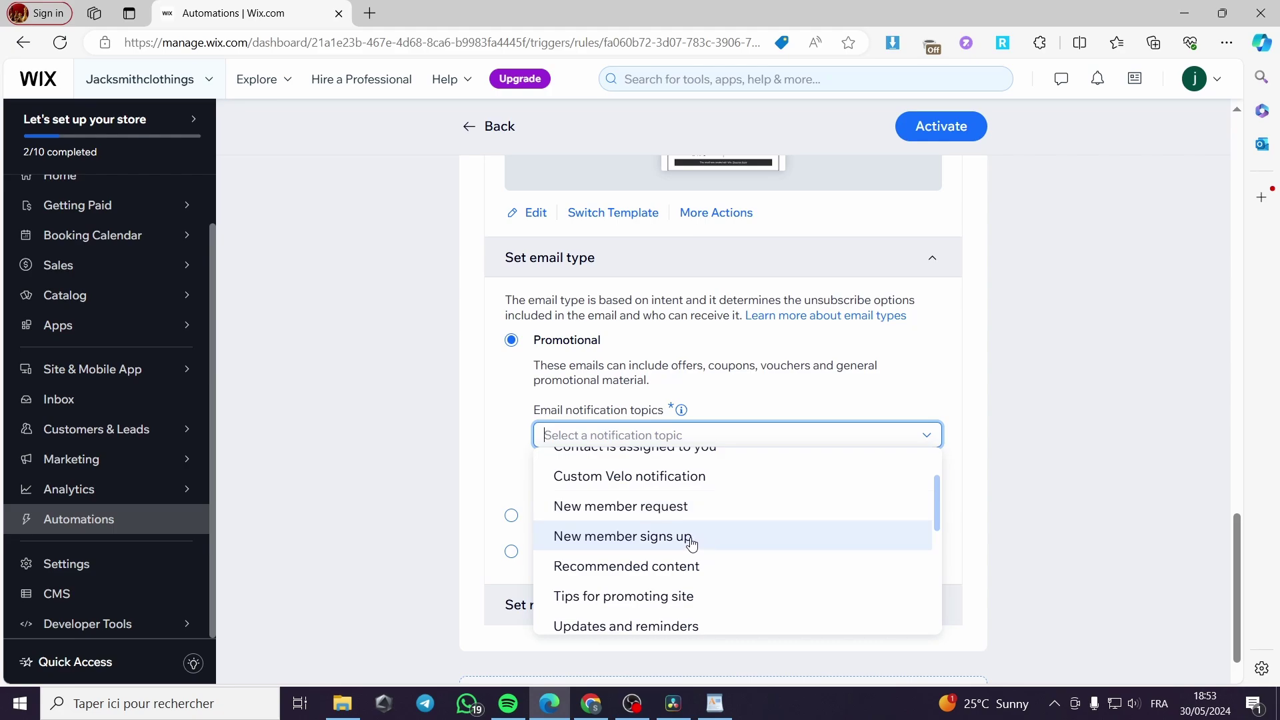
click(691, 543)
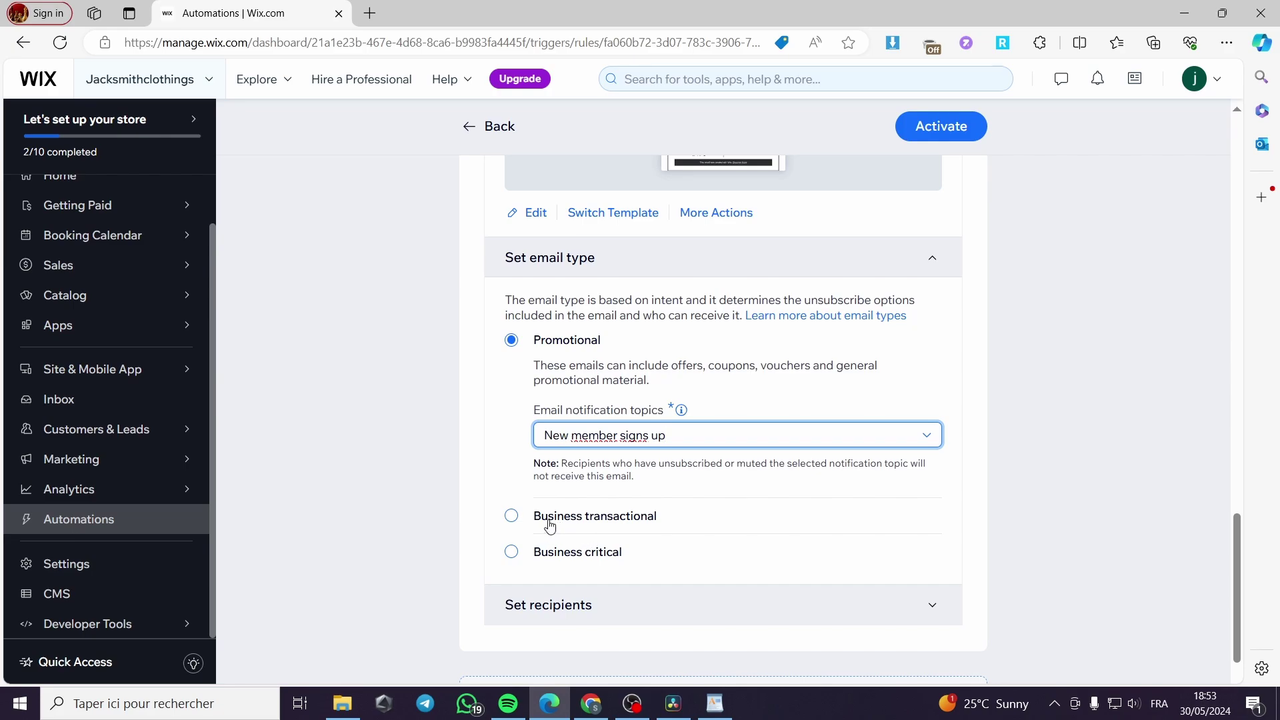
- Change the email type from Business transactional to Business critical
click(609, 526)
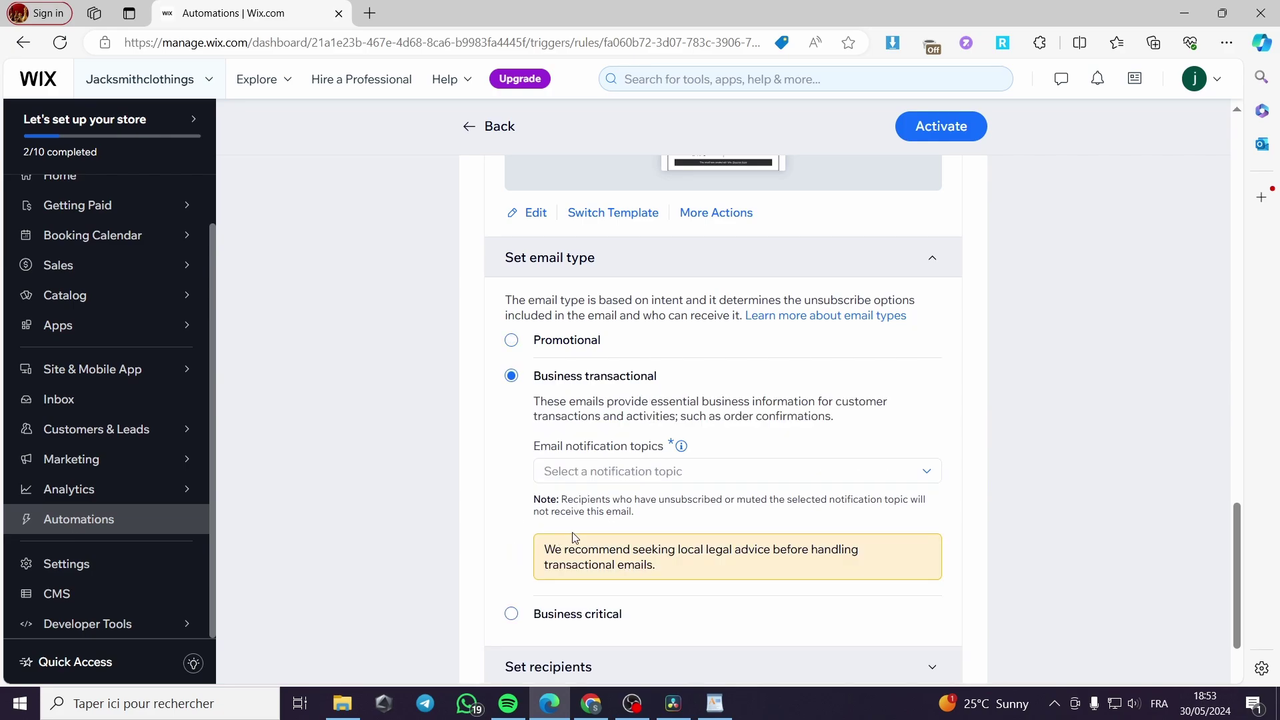
scroll(540, 590, down, 1)
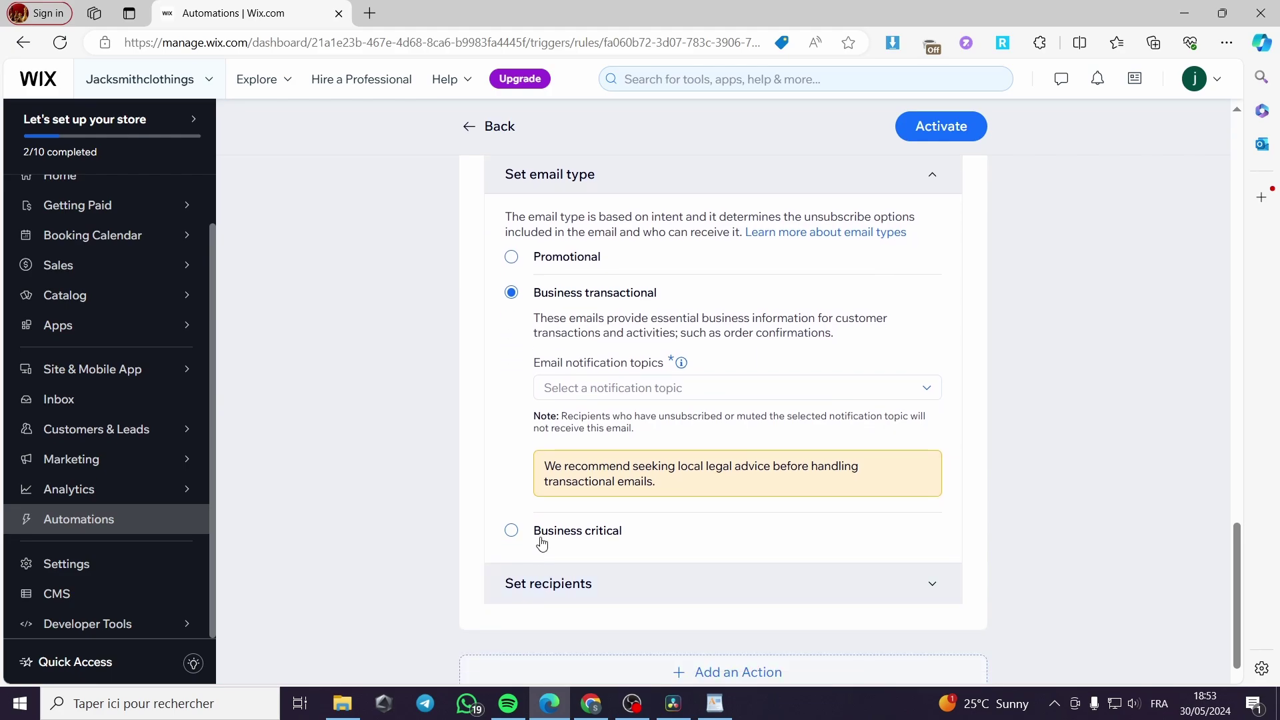
click(512, 531)
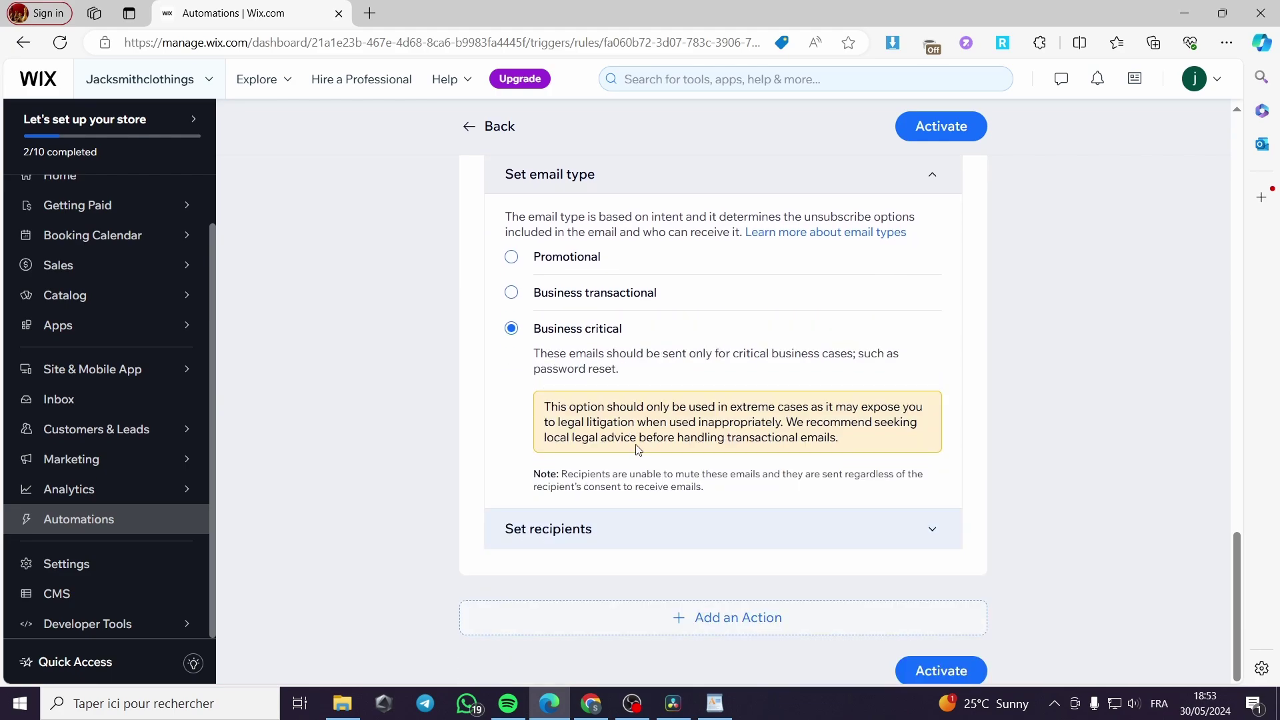
- Enable additional recipients beyond the trigger contact, chosen by collaborator roles
click(931, 534)
scroll(781, 515, down, 1)
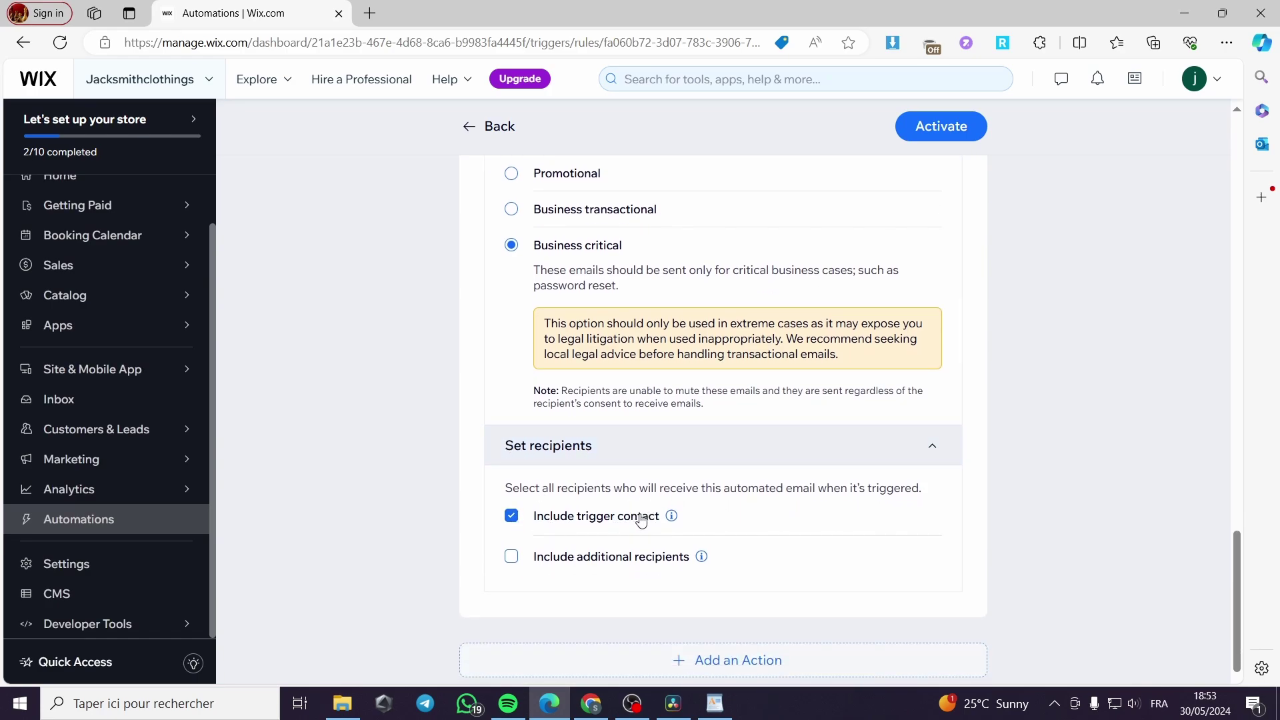
click(512, 558)
click(631, 593)
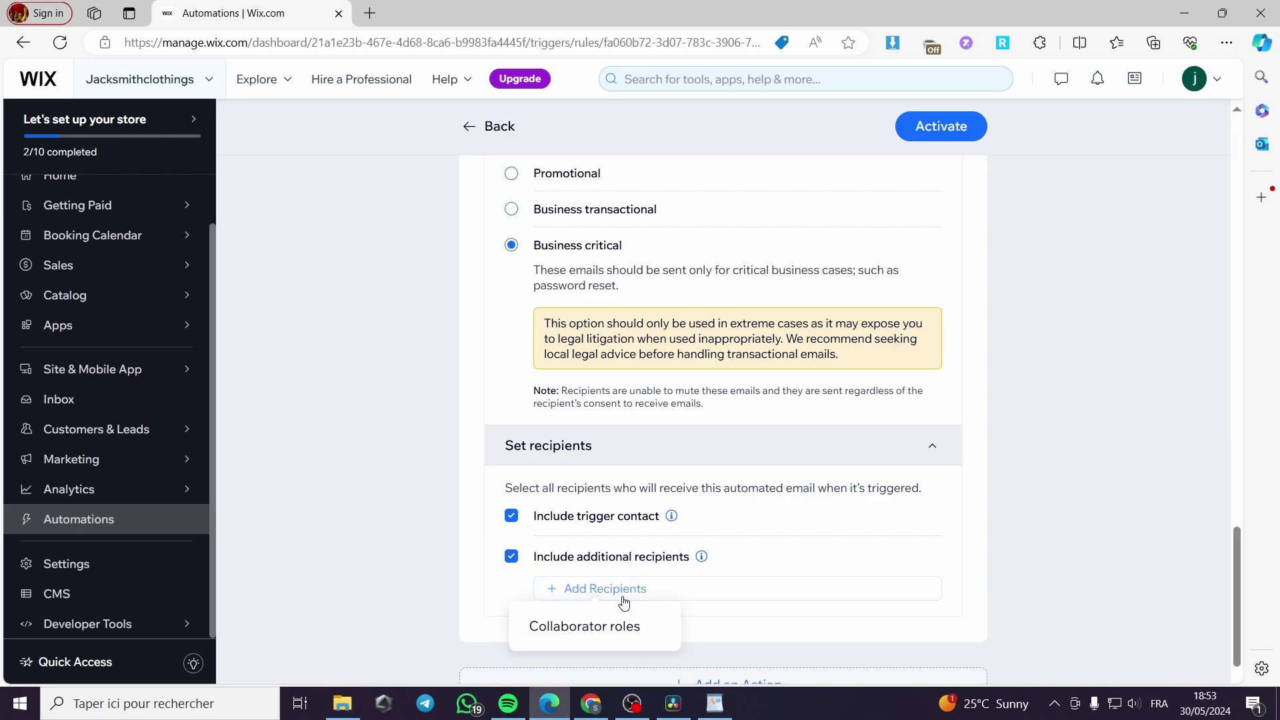
click(587, 631)
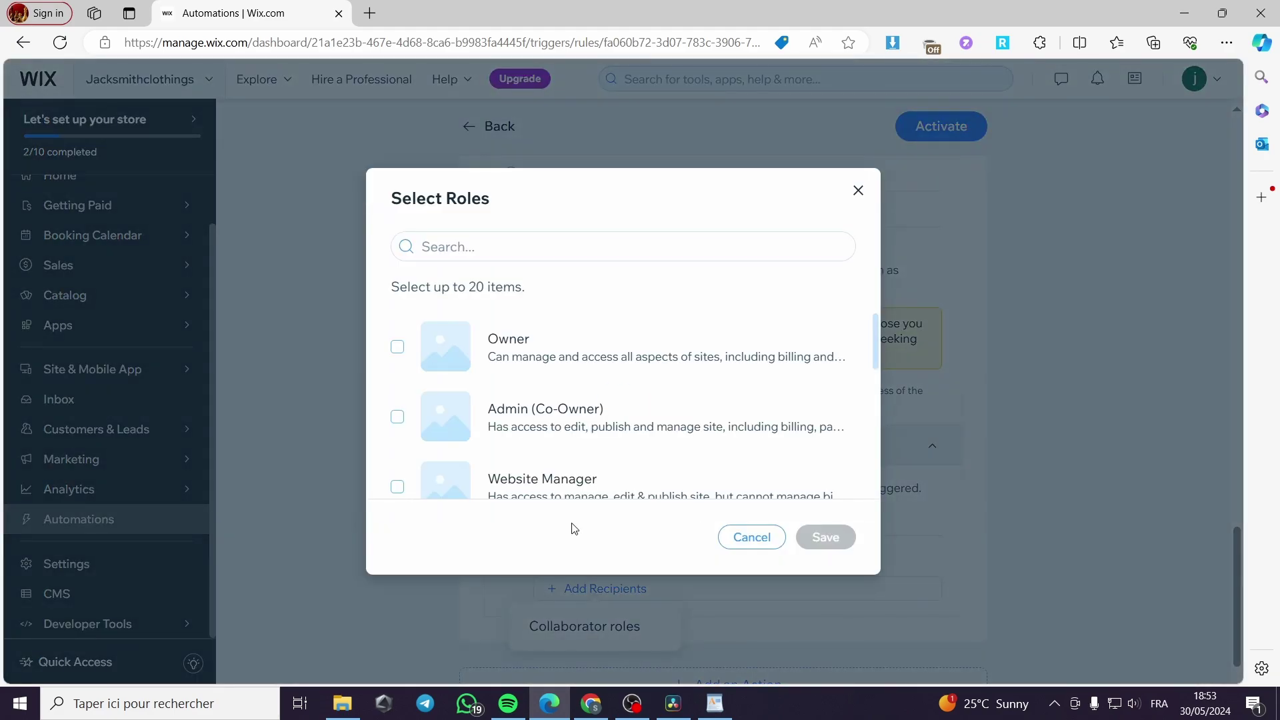
- Select Owner, Admin (Co-Owner), Website Manager and Website Designer roles and save
click(399, 347)
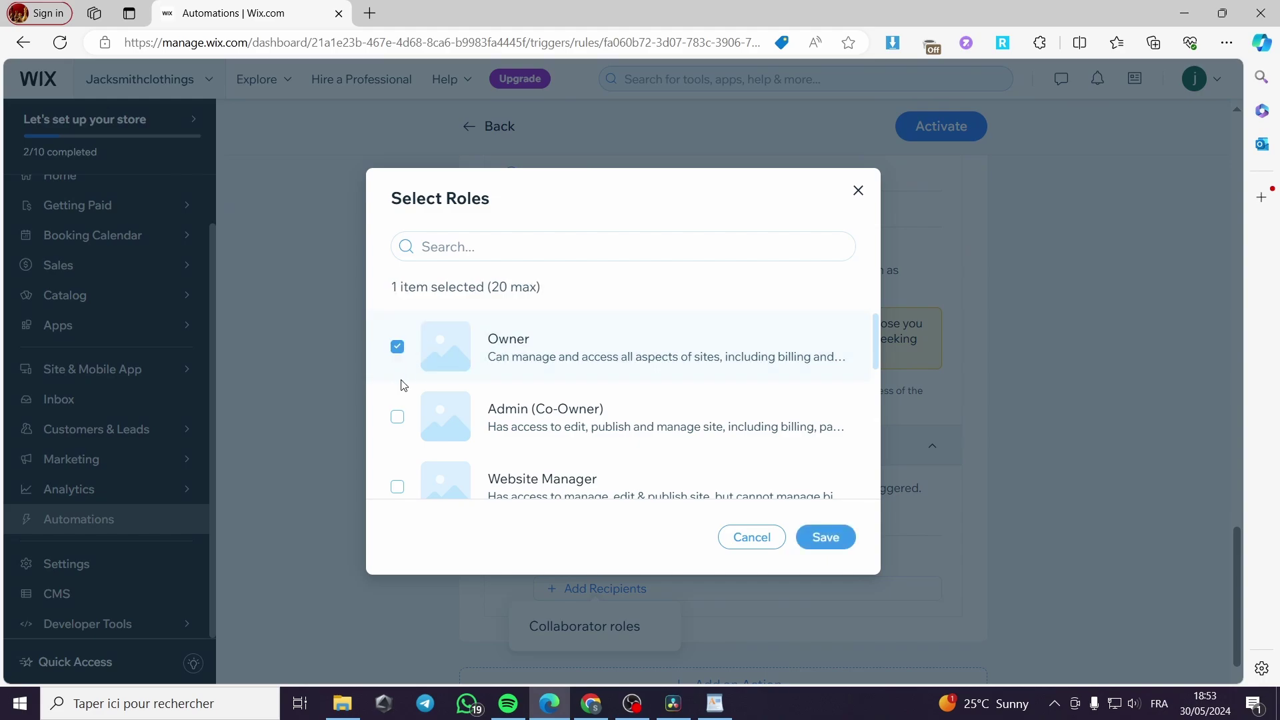
click(398, 418)
click(399, 487)
scroll(467, 440, down, 3)
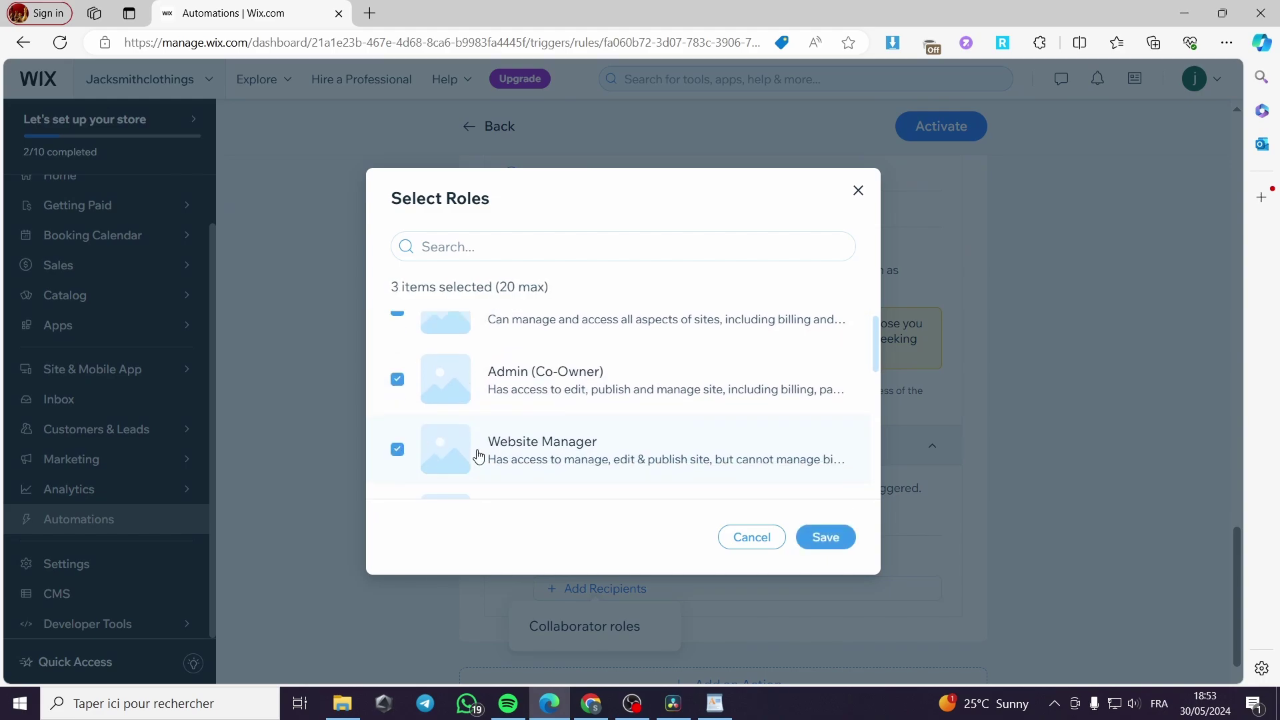
click(398, 390)
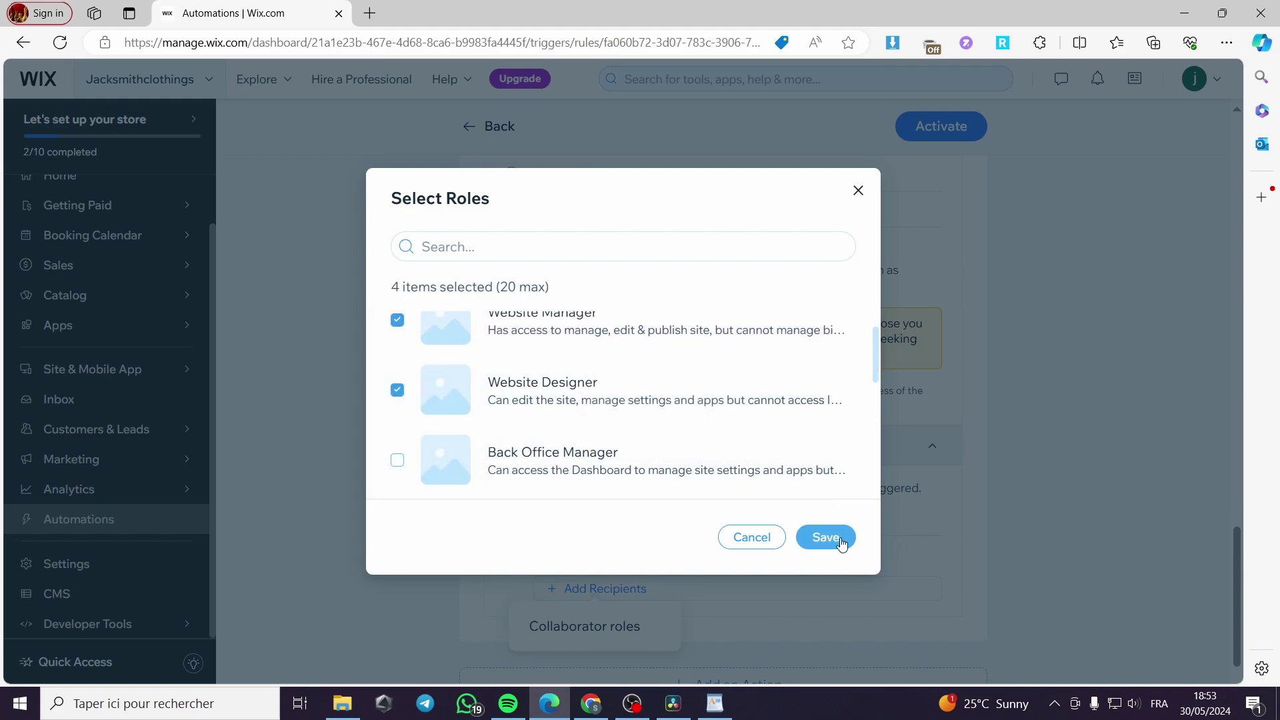
click(826, 536)
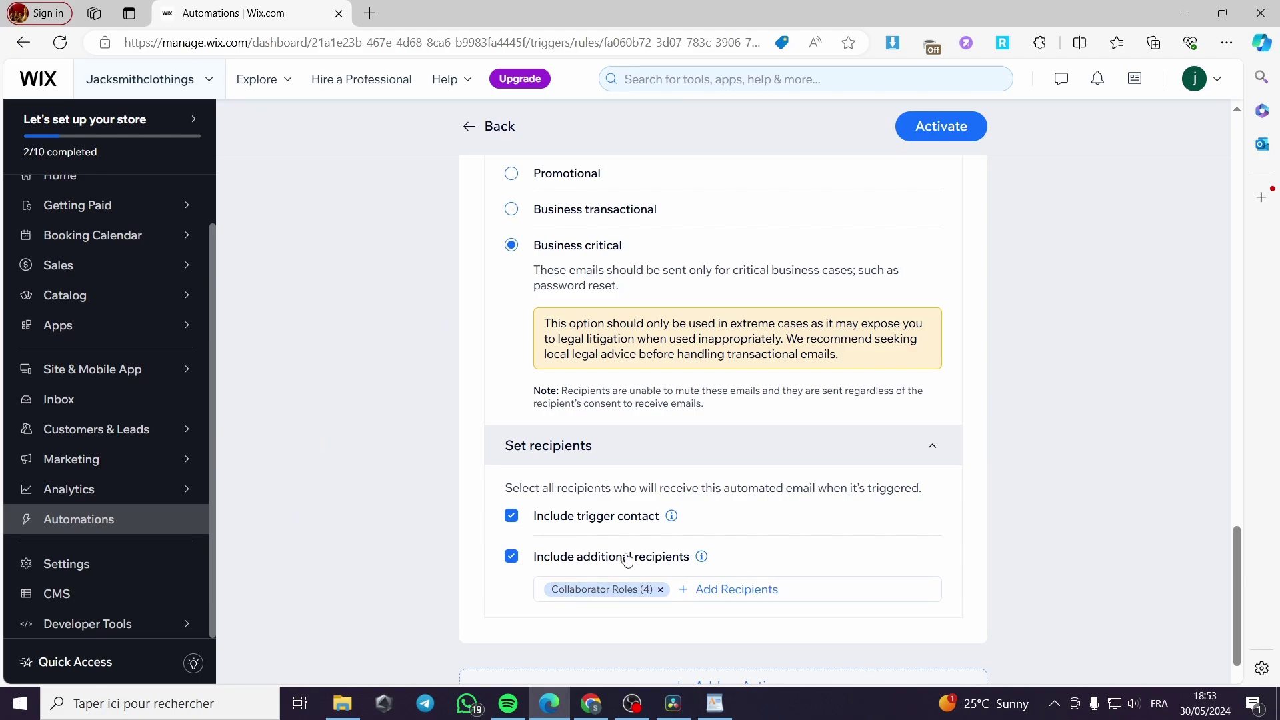
scroll(807, 565, down, 2)
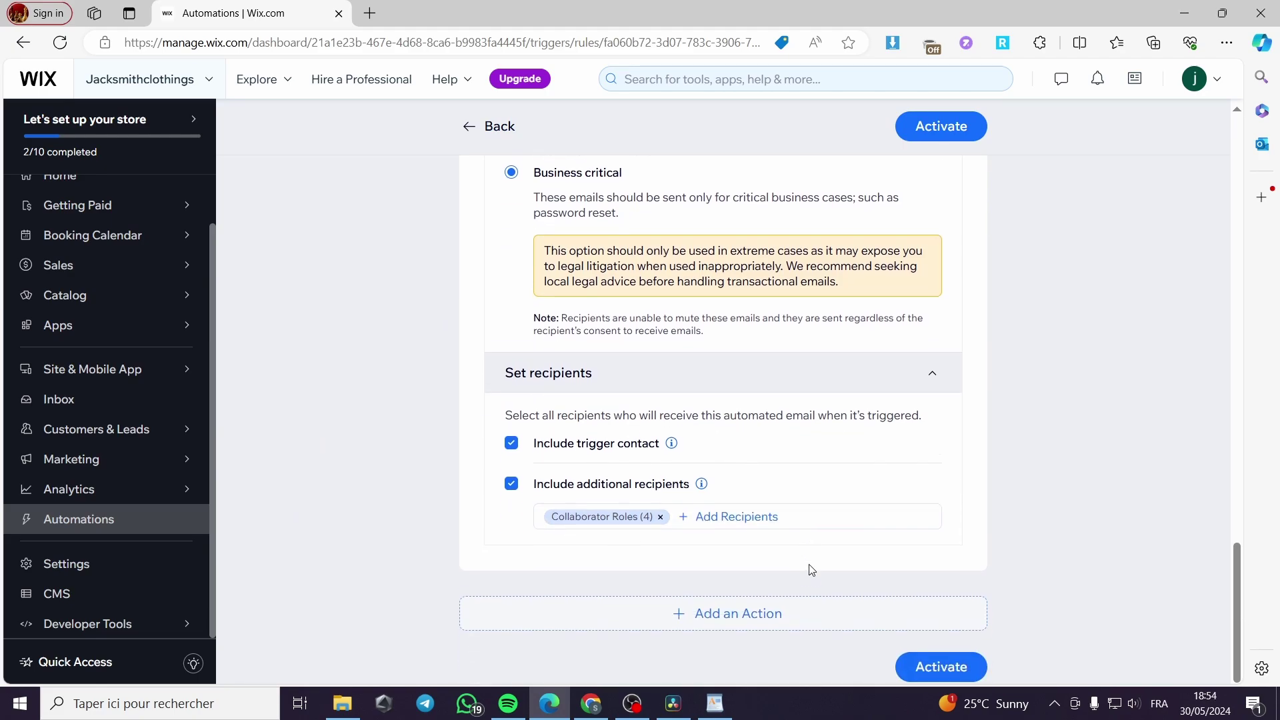
scroll(867, 574, up, 15)
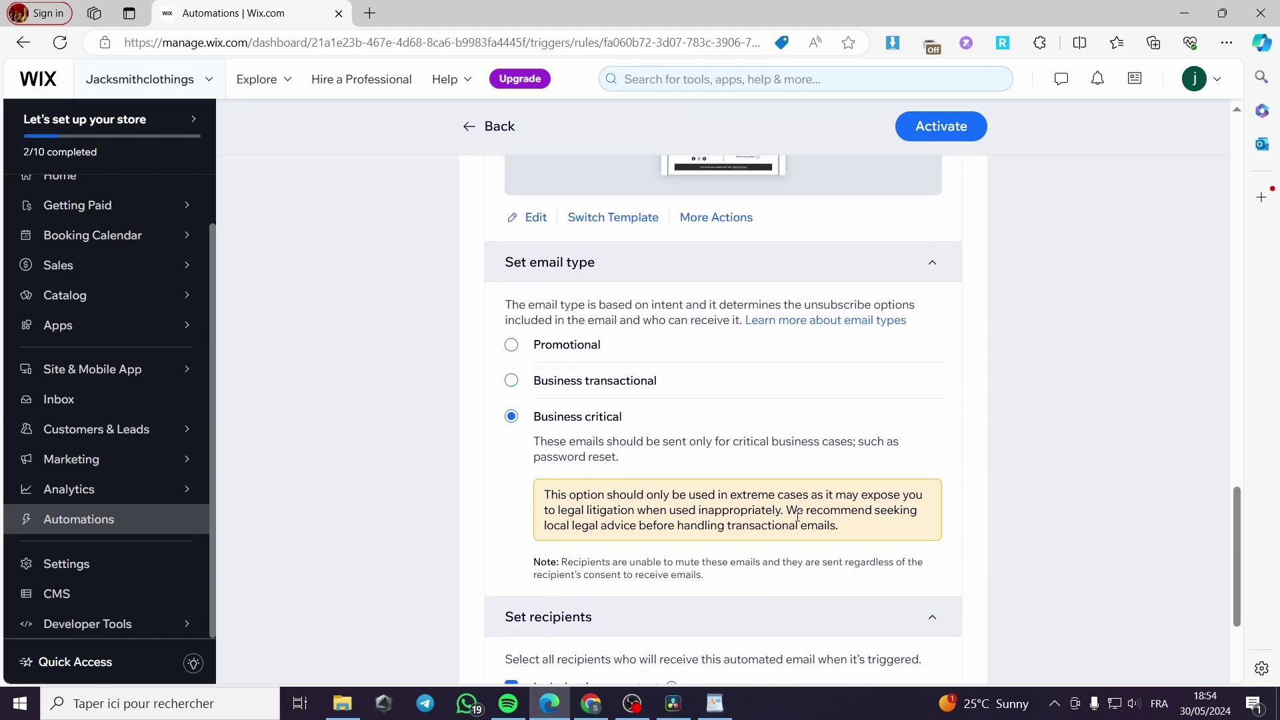
- Activate the automation under the name 'test email'
click(956, 125)
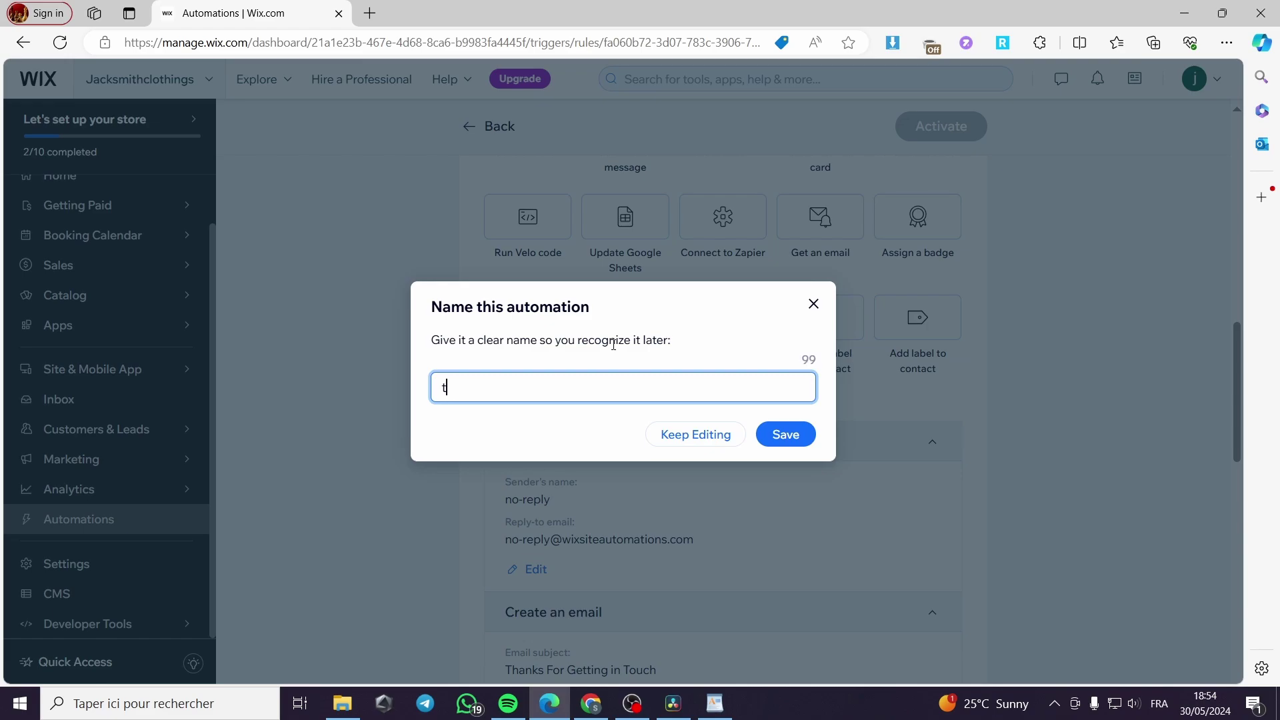
text(test email)
click(786, 444)
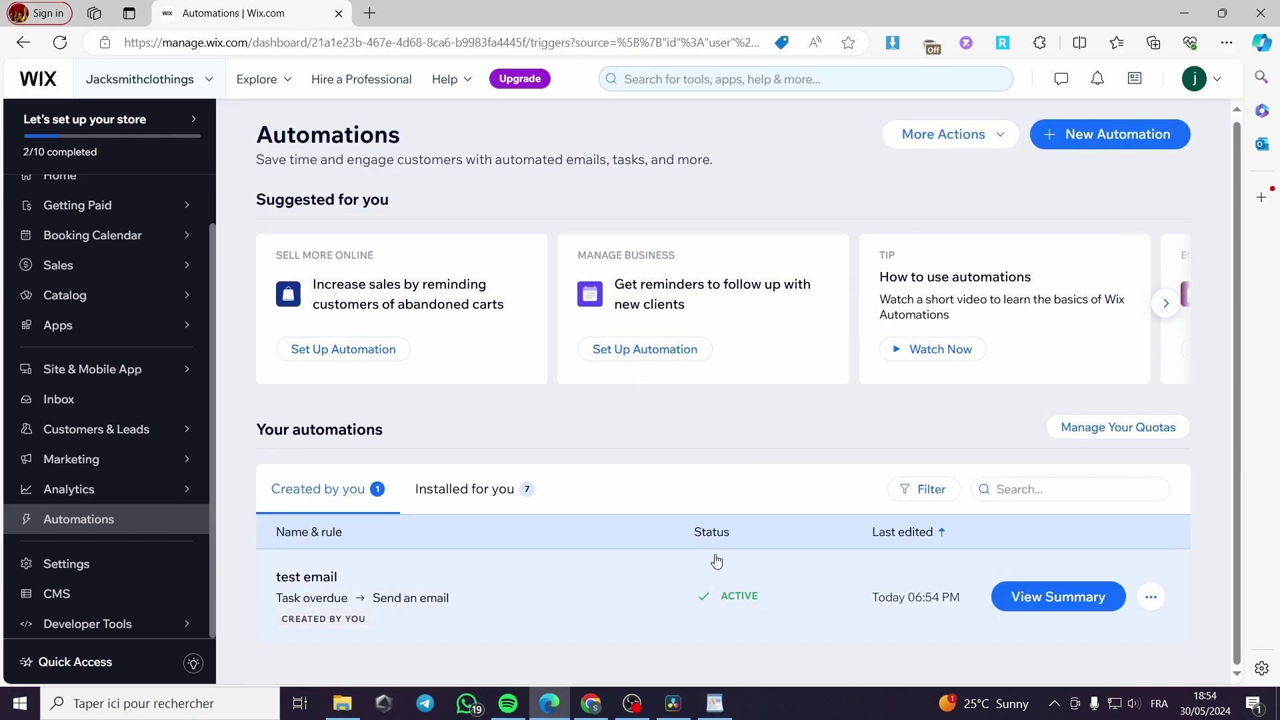
- Open the '...' actions menu on the 'test email' automation row
click(1150, 597)
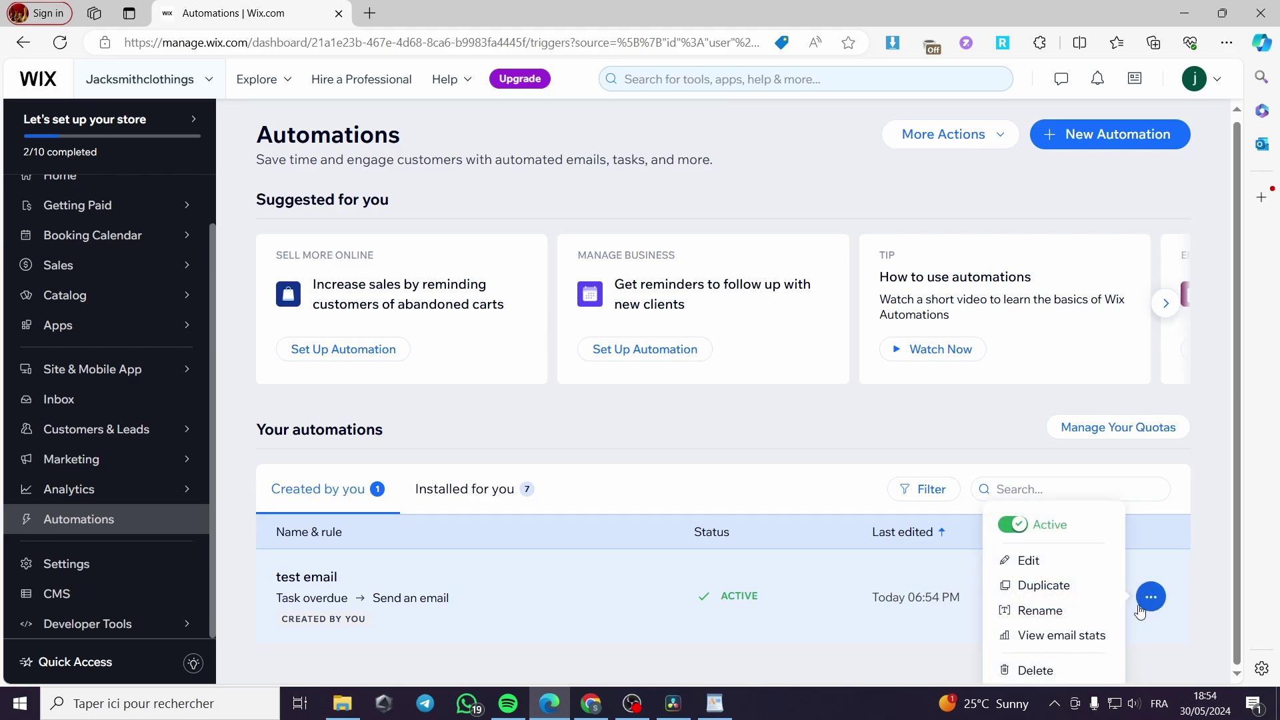